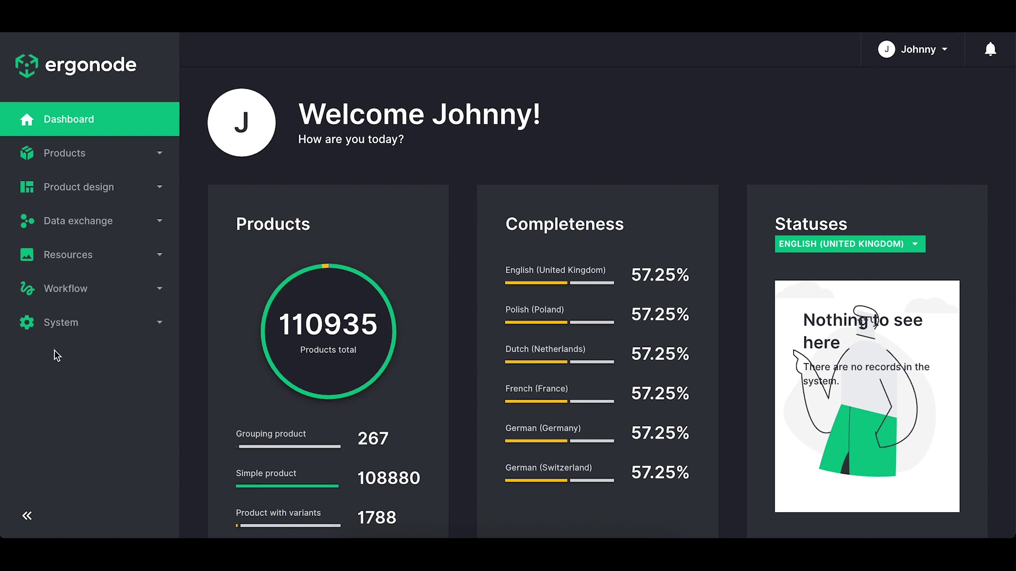
Step: Filter the Categories list by system name 'underwear'
click(59, 186)
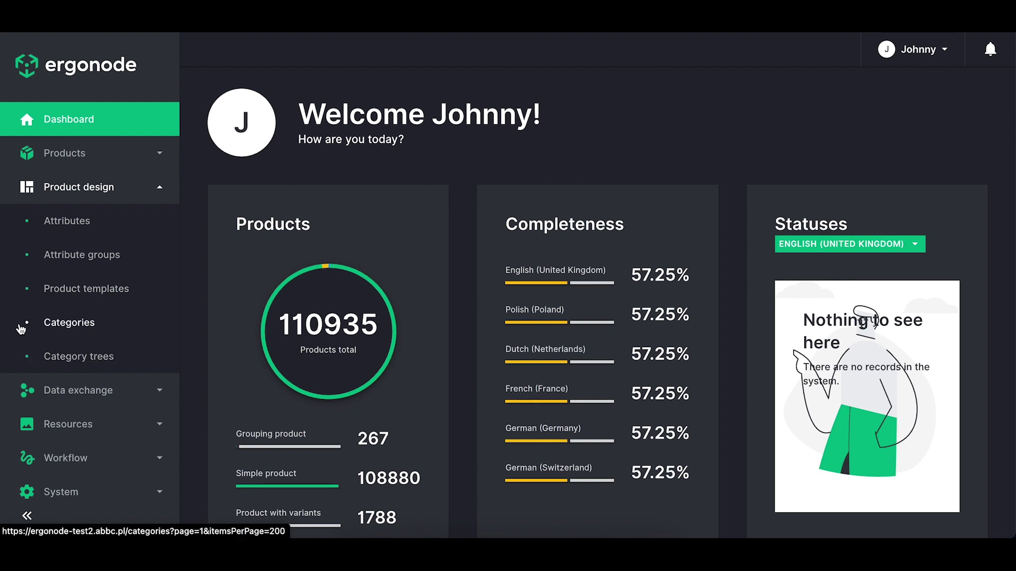
click(80, 324)
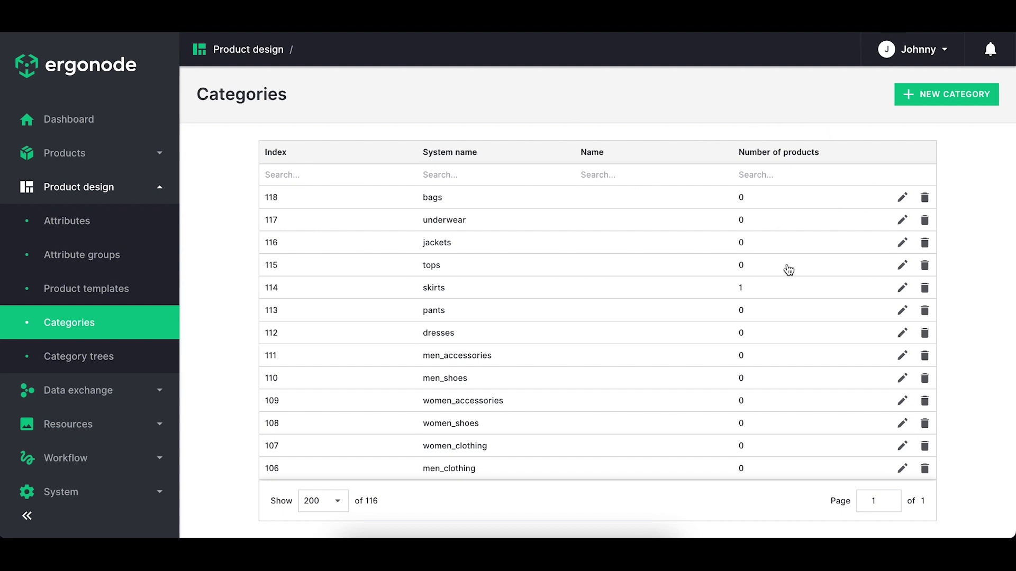
scroll(788, 270, down, 7)
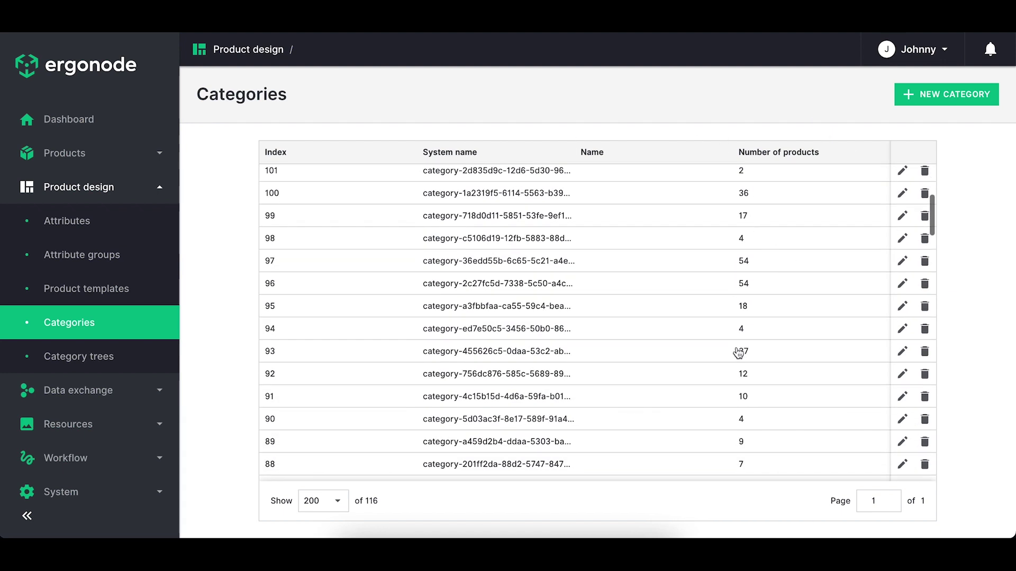
scroll(739, 353, down, 8)
scroll(738, 352, up, 15)
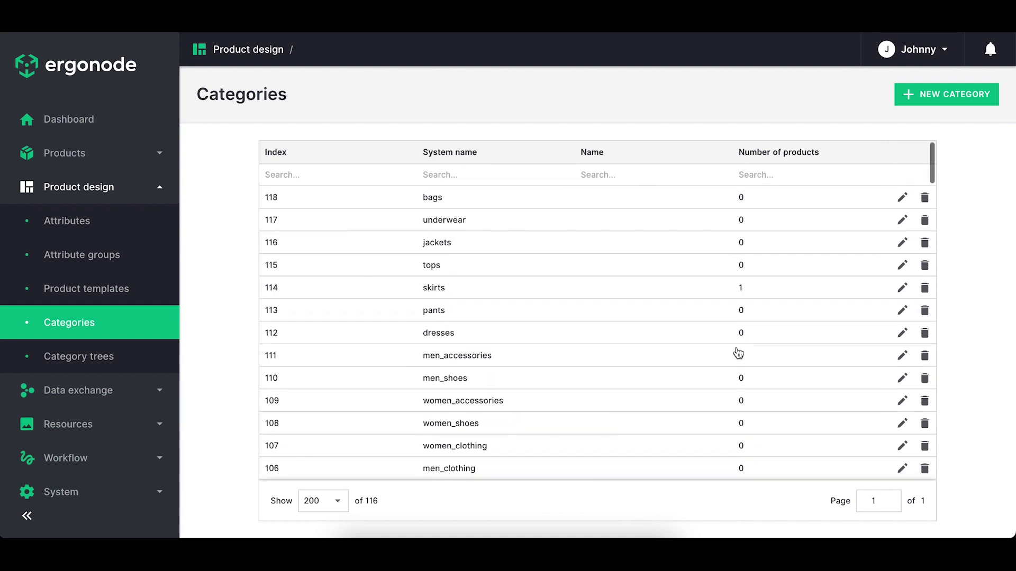
double_click(469, 174)
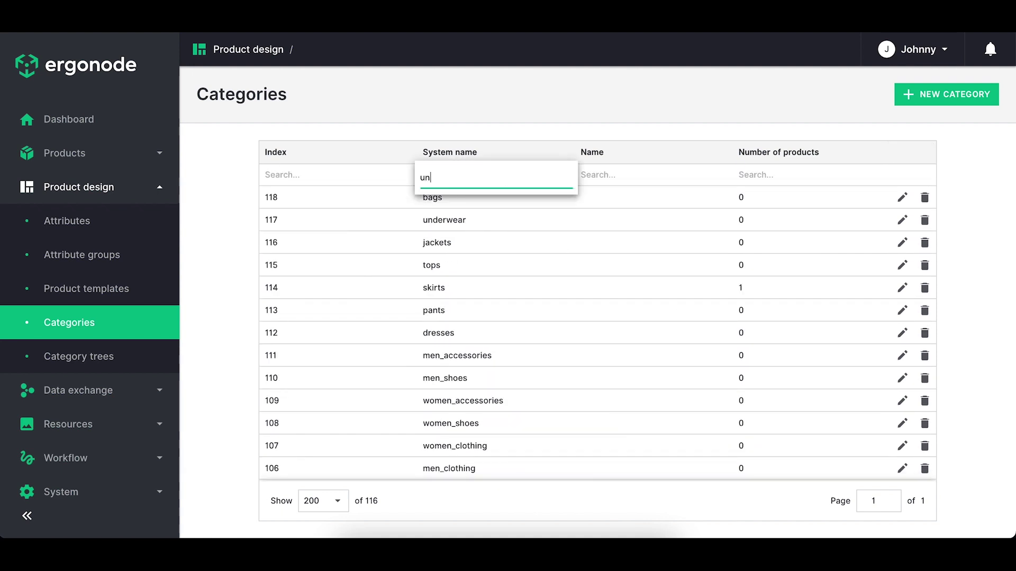
text(underwear)
key(Return)
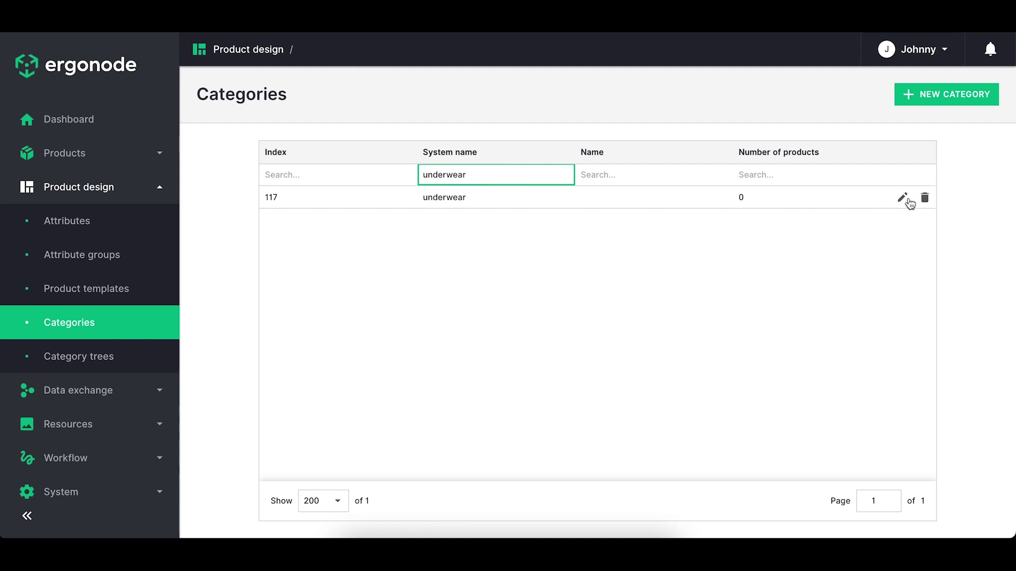
Step: Add Polish (Poland) as a translation for the underwear category and save
click(909, 202)
click(387, 141)
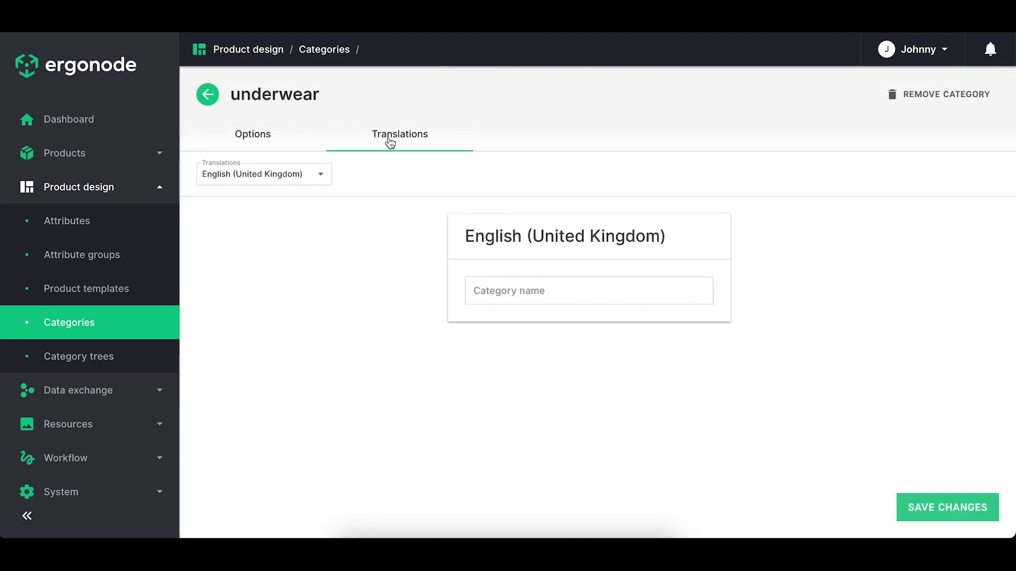
click(309, 174)
click(249, 221)
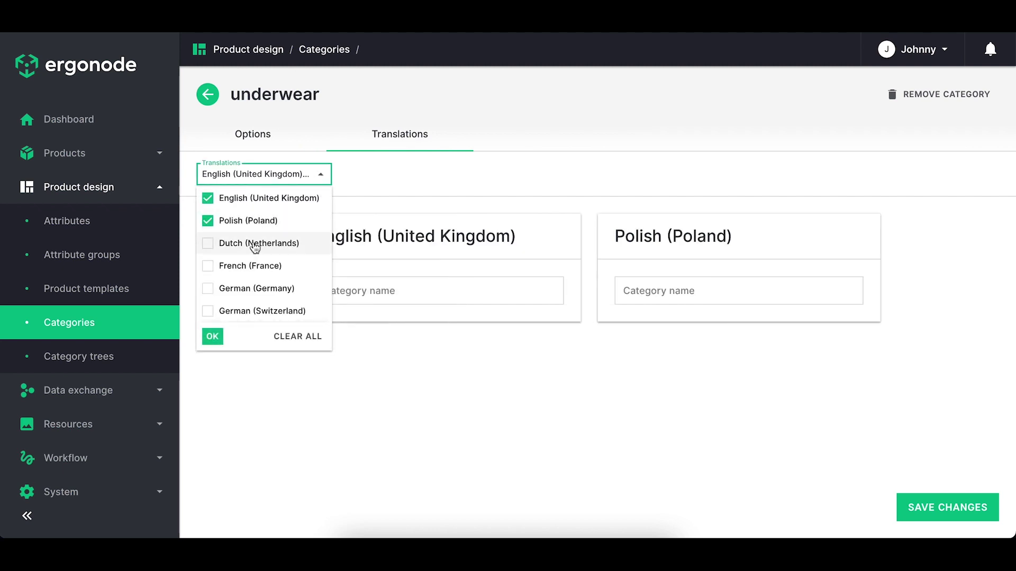
click(213, 337)
click(934, 508)
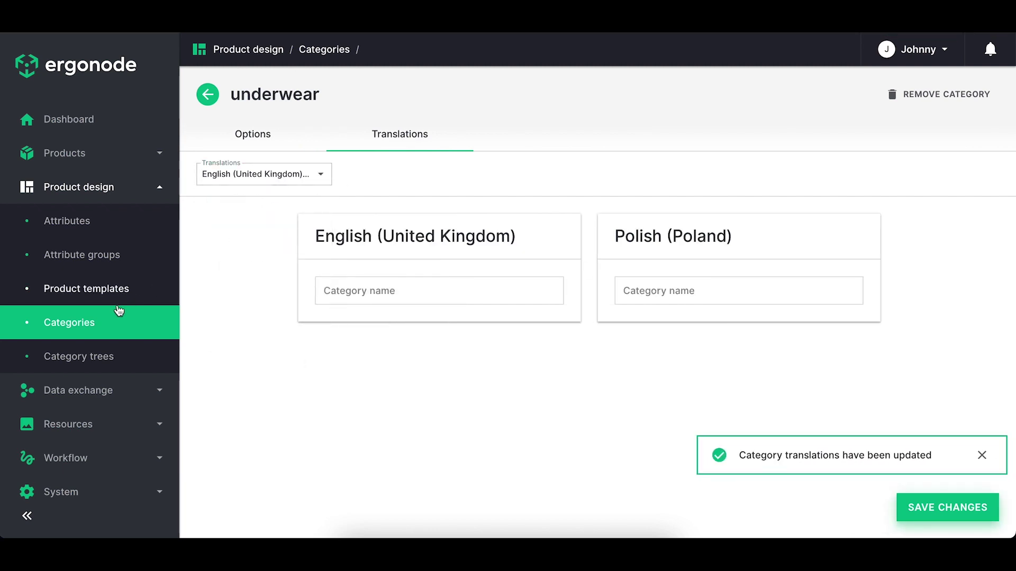
click(97, 332)
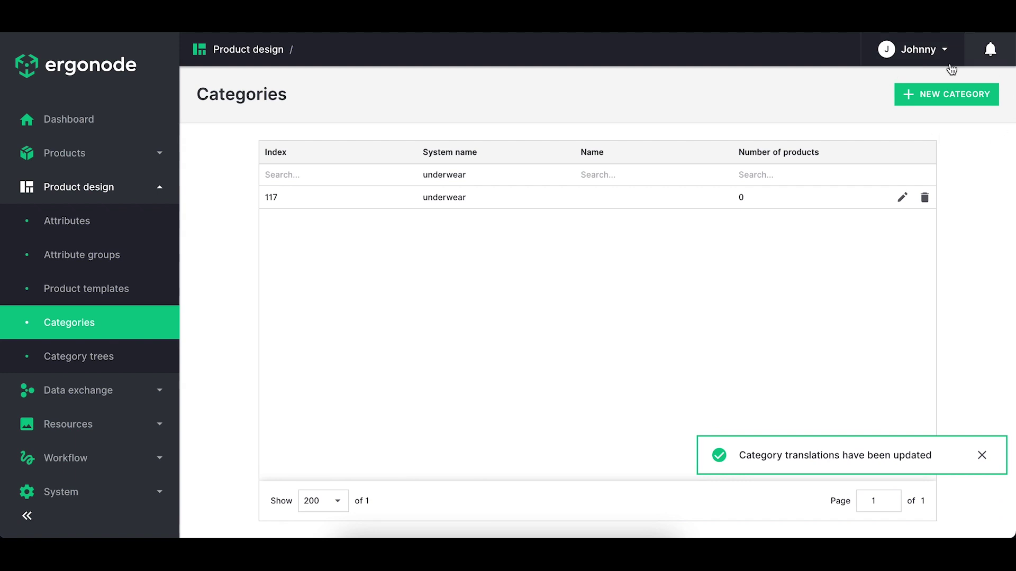
Step: Create a new category with system name two_word_category
click(966, 95)
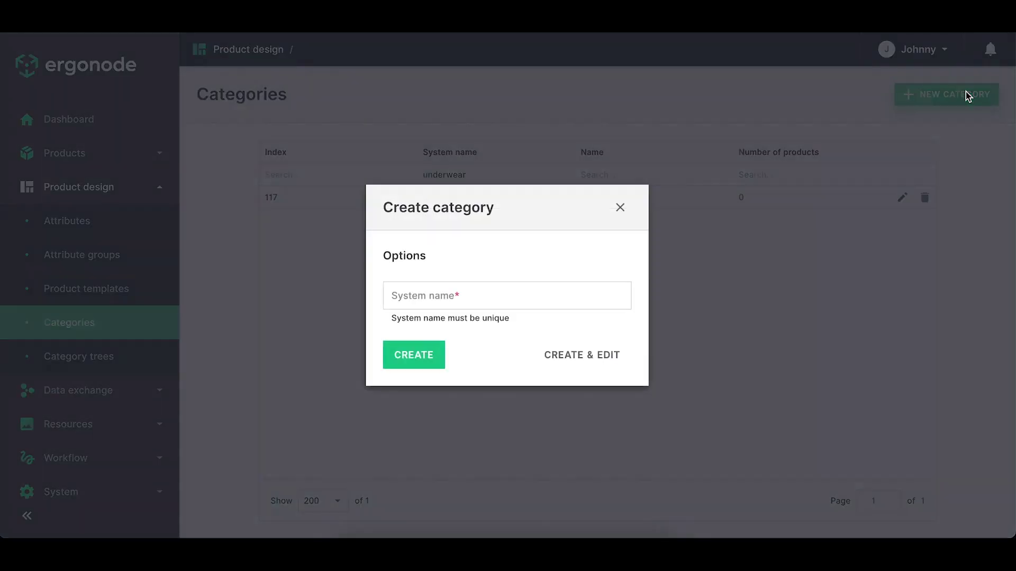
click(489, 296)
text(two_word_category)
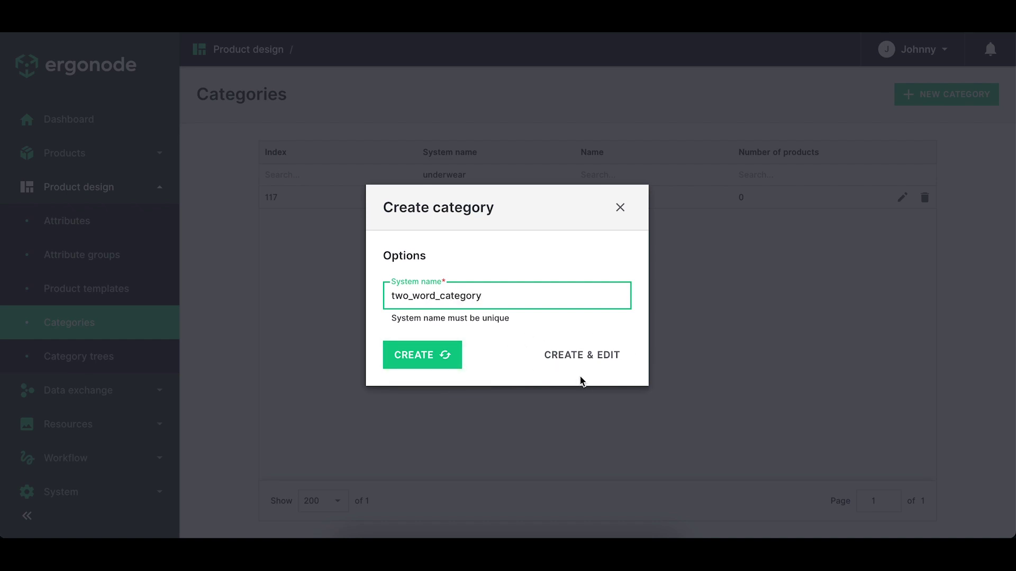
click(567, 362)
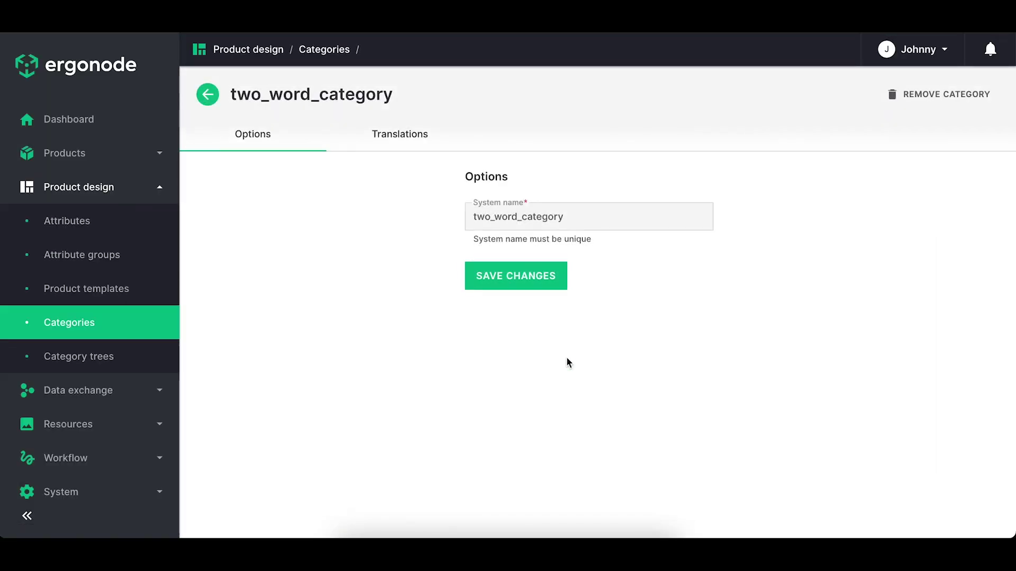
click(410, 137)
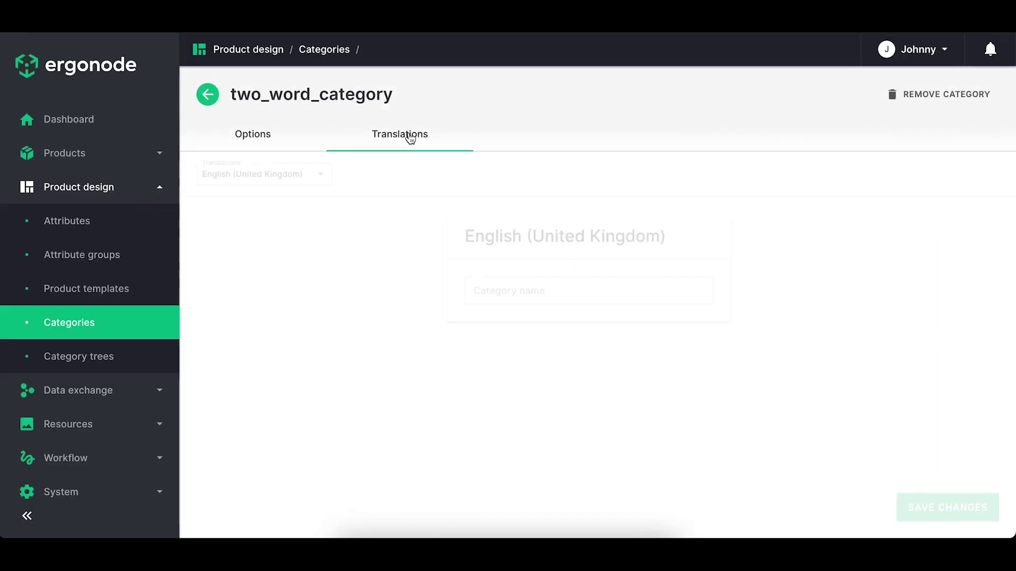
Step: Clear the 'underwear' System name filter to list all 117 categories
click(109, 324)
double_click(468, 176)
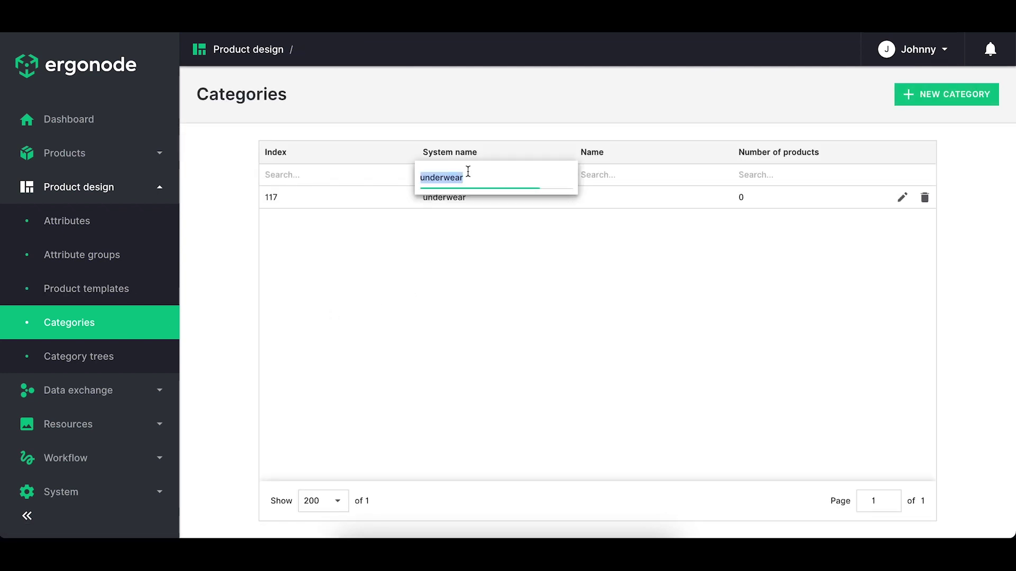
key(BackSpace)
key(Return)
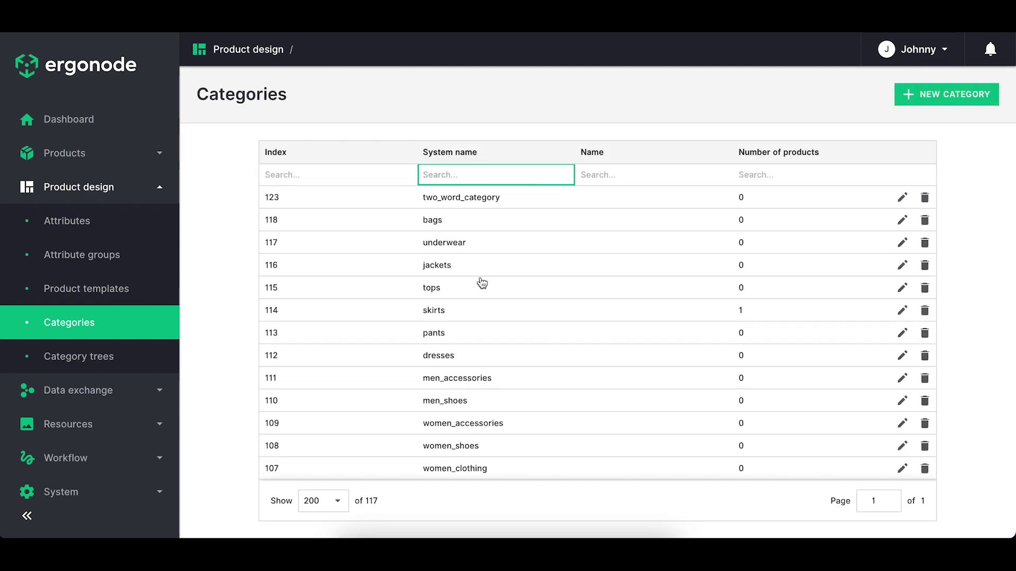
scroll(482, 283, down, 20)
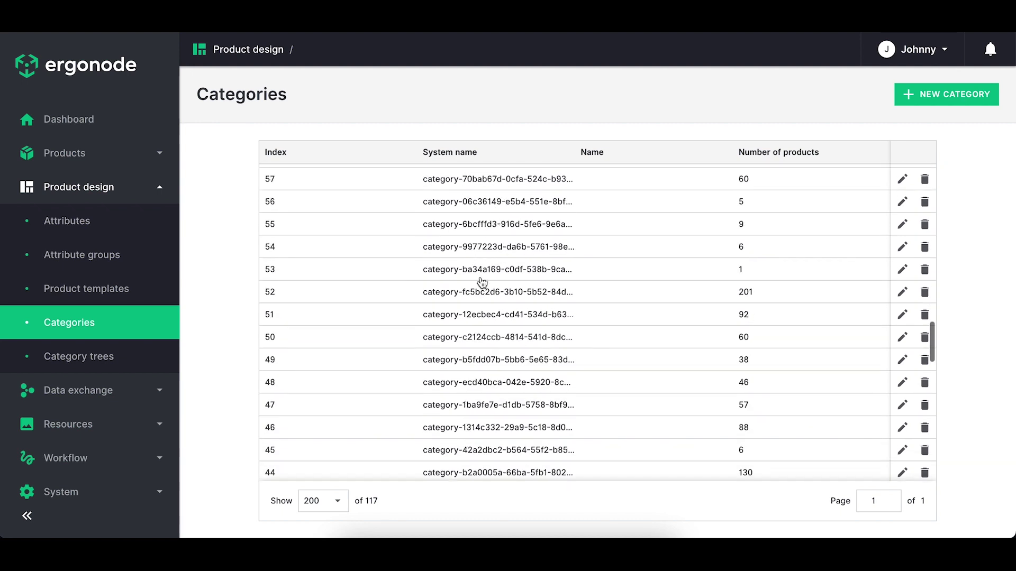
scroll(482, 283, down, 15)
scroll(482, 283, up, 20)
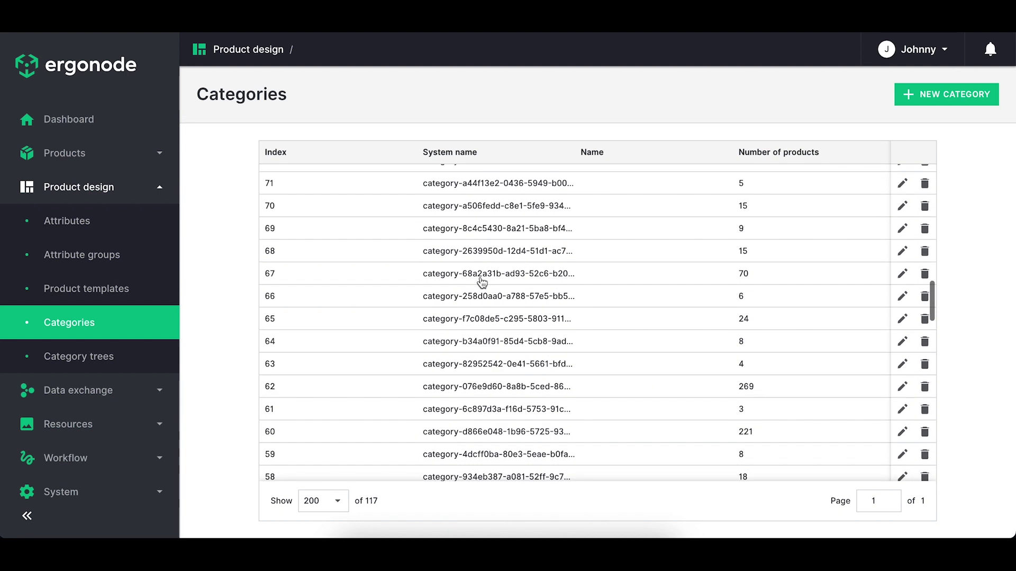
click(65, 155)
Step: Add Metal Bracelets and Sunglasses categories to product PT090118000121.MIXKOLOR.445 and save
click(63, 190)
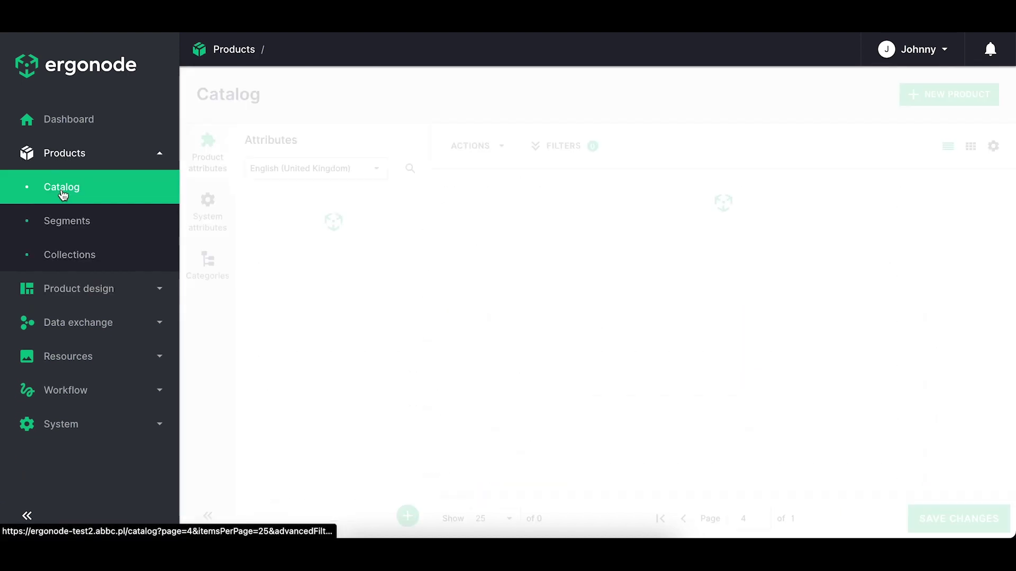
click(980, 224)
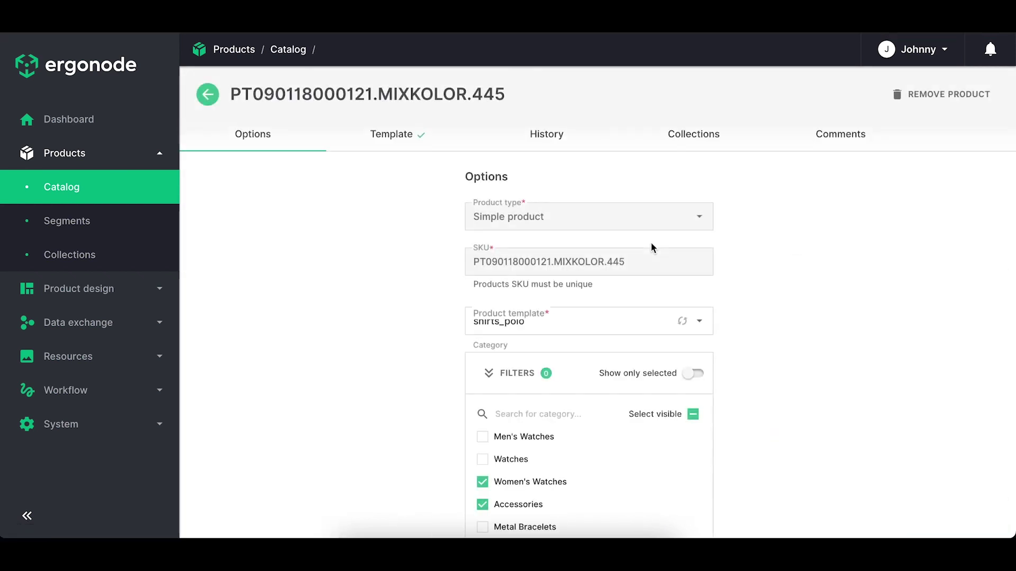
scroll(392, 331, down, 2)
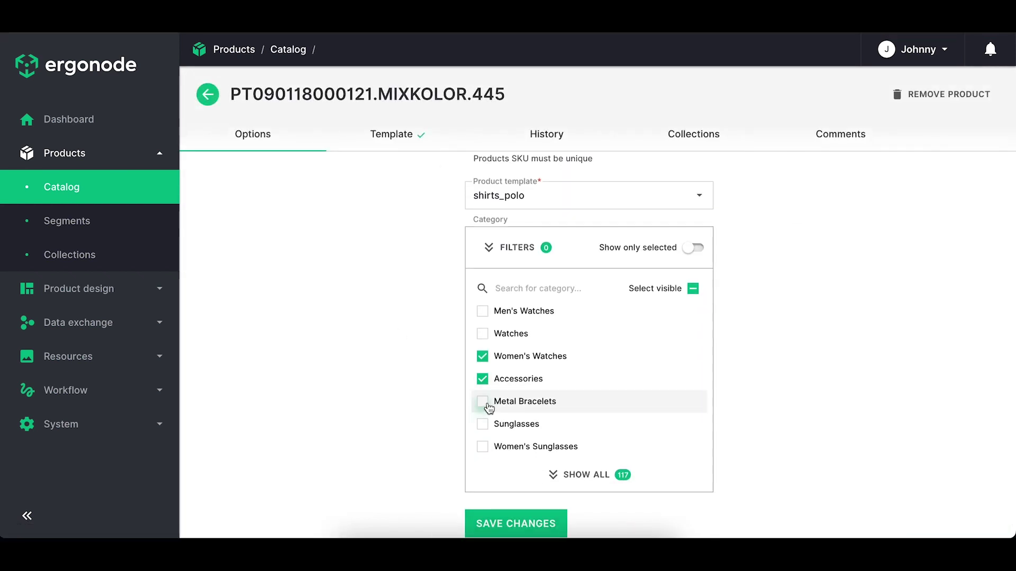
click(483, 403)
click(483, 424)
click(518, 529)
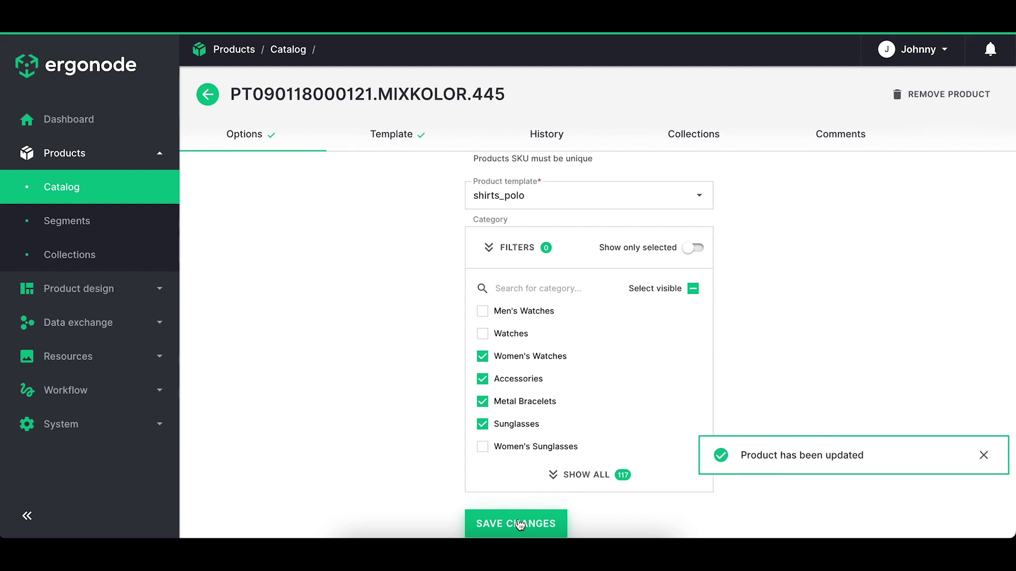
click(63, 288)
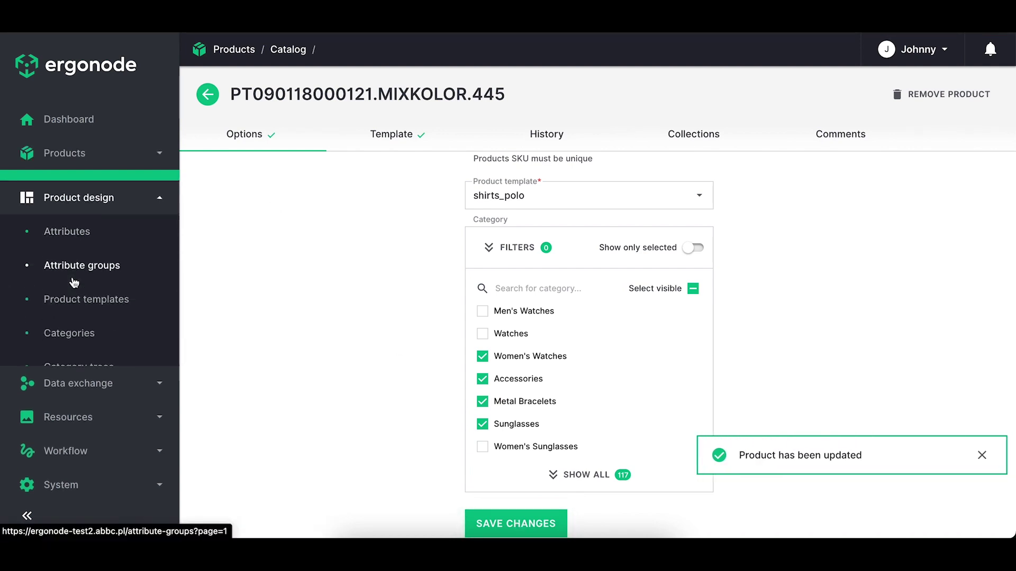
click(76, 355)
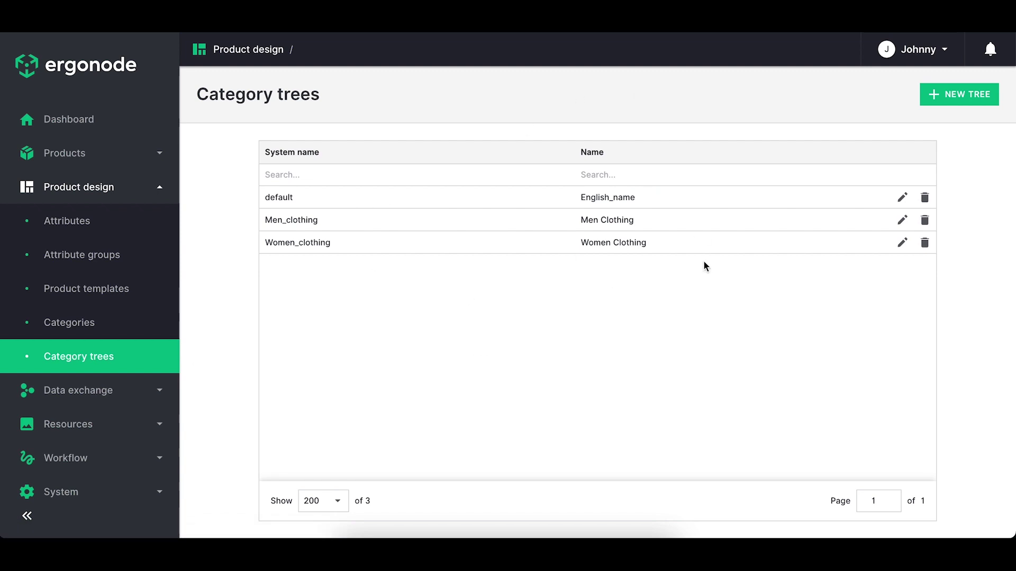
Step: Enable a Polish (Poland) translation on the Women_clothing tree and open its Designer
click(353, 178)
click(633, 175)
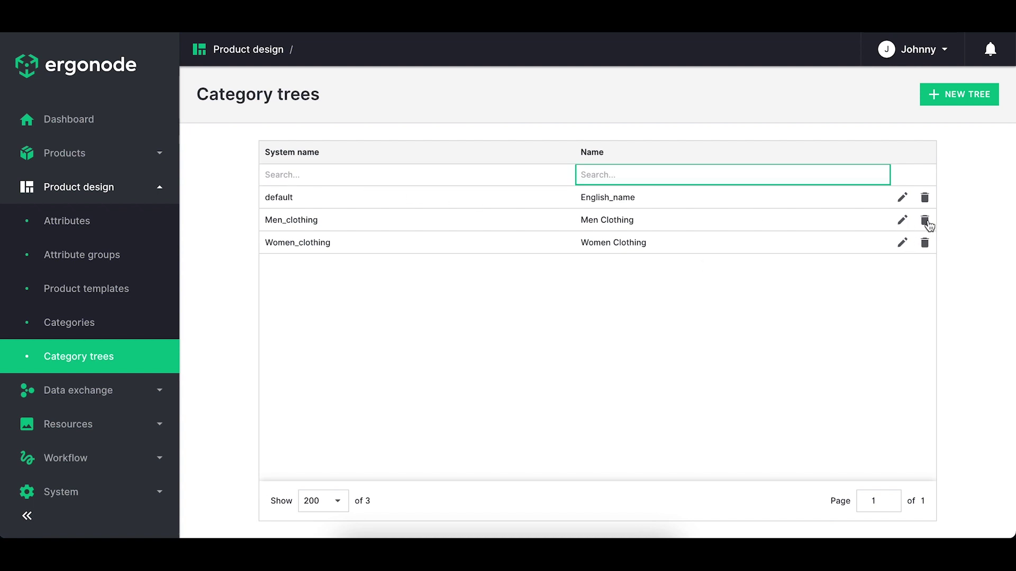
click(902, 244)
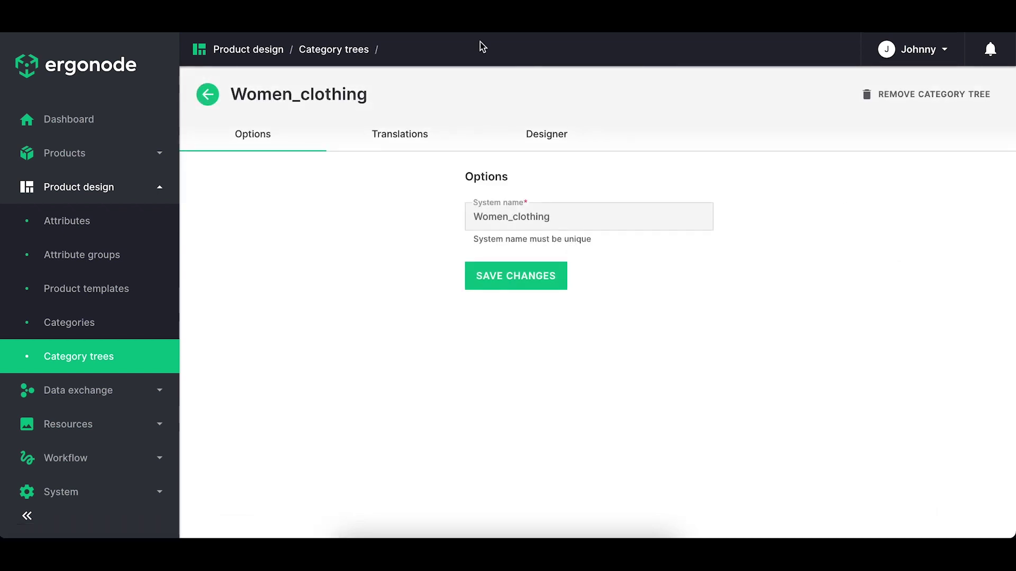
click(404, 136)
click(312, 175)
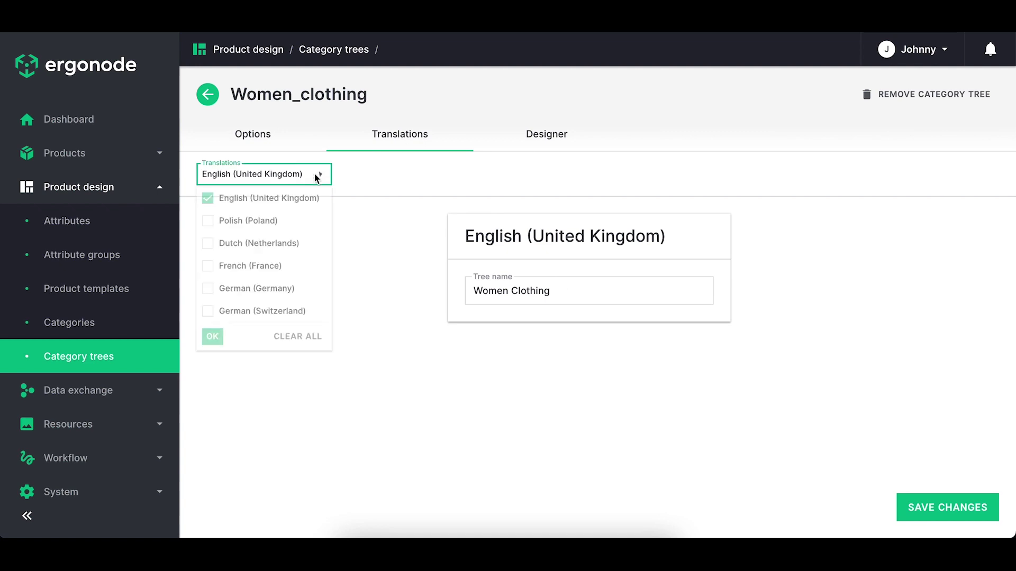
click(280, 221)
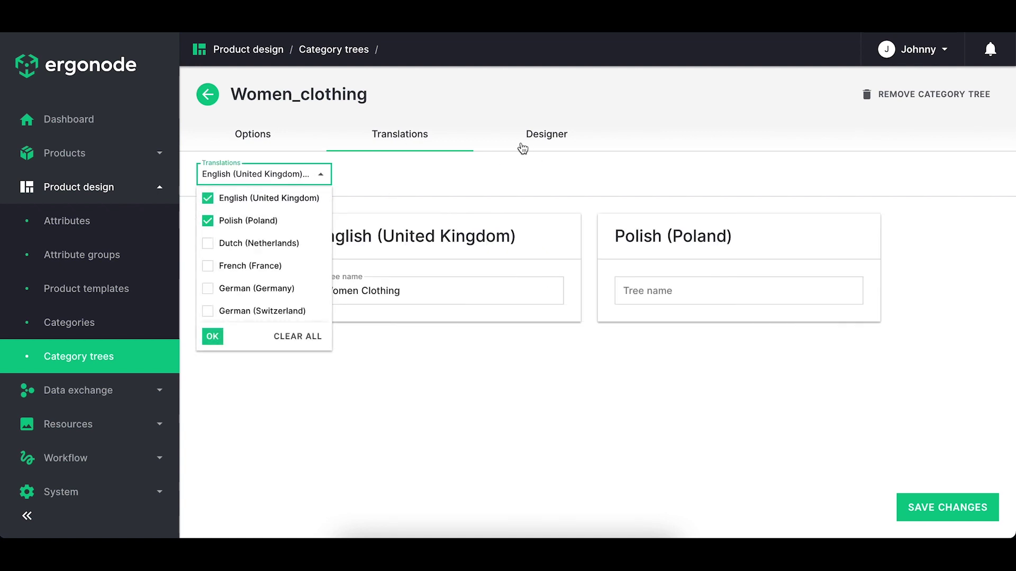
click(547, 135)
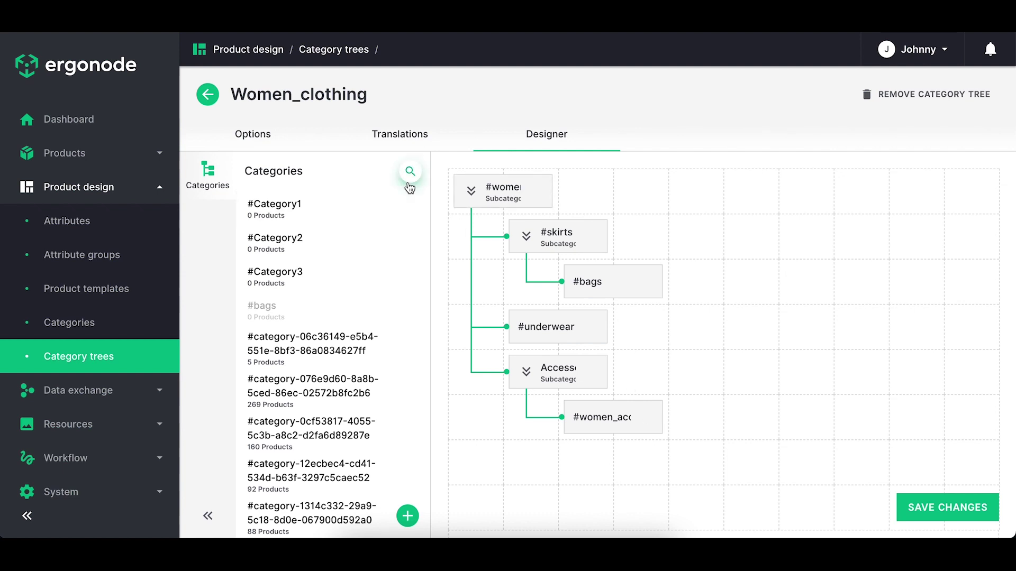
click(410, 171)
Step: Add #jeans under #women, remove the #underwear branch, and save the tree
text(jeans)
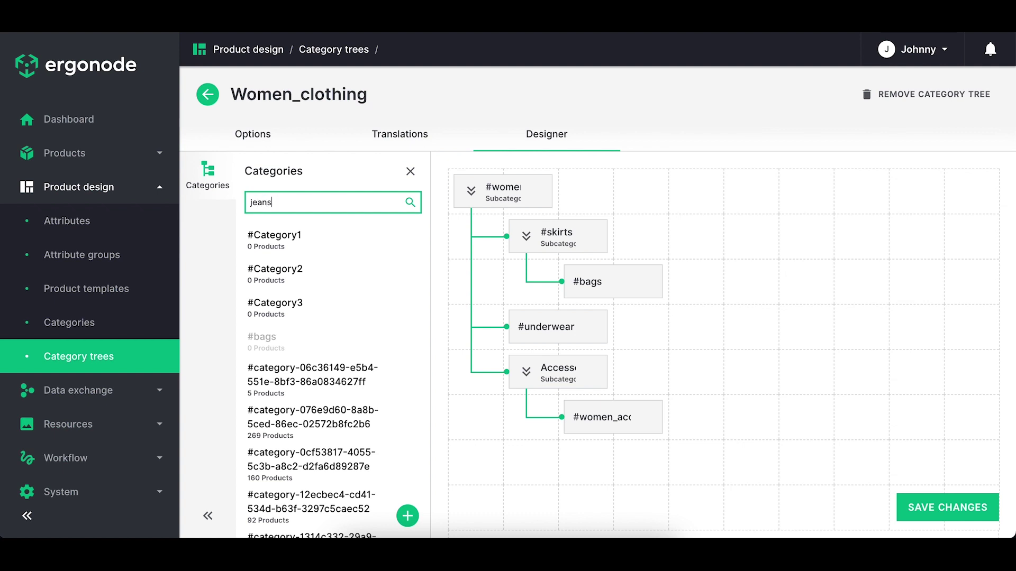
drag(300, 231, 503, 338)
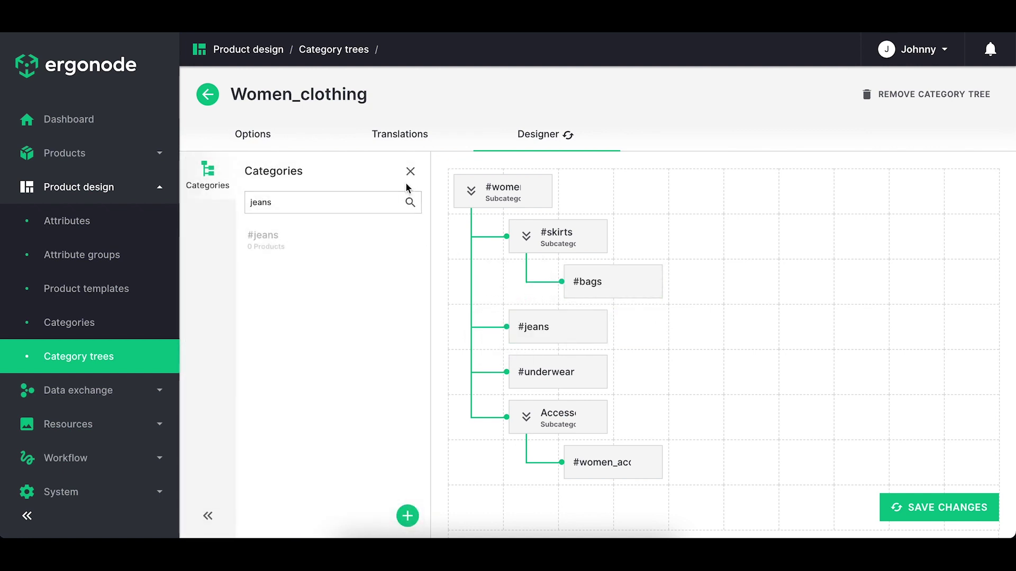
click(410, 172)
scroll(343, 336, down, 20)
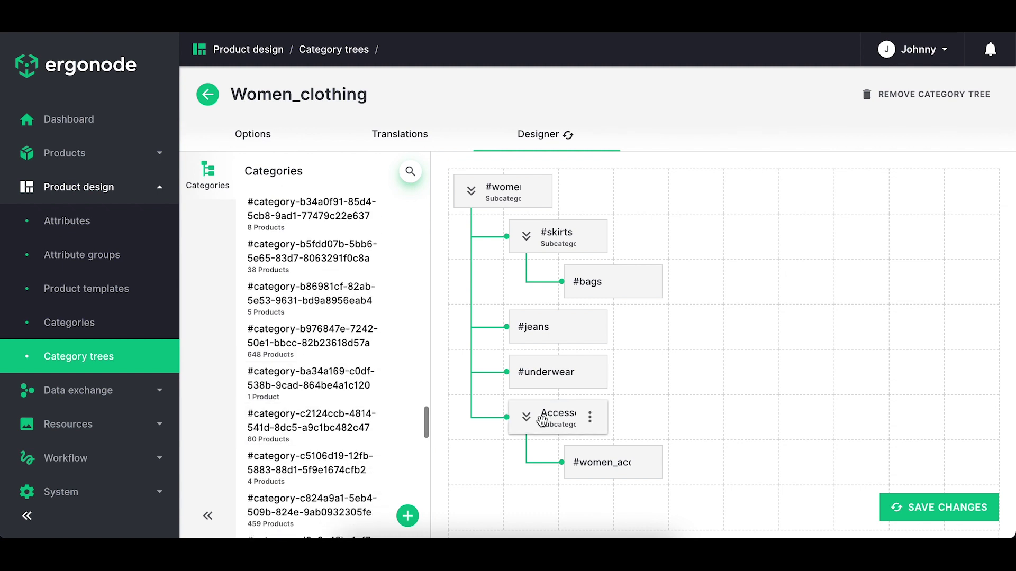
drag(545, 418, 695, 427)
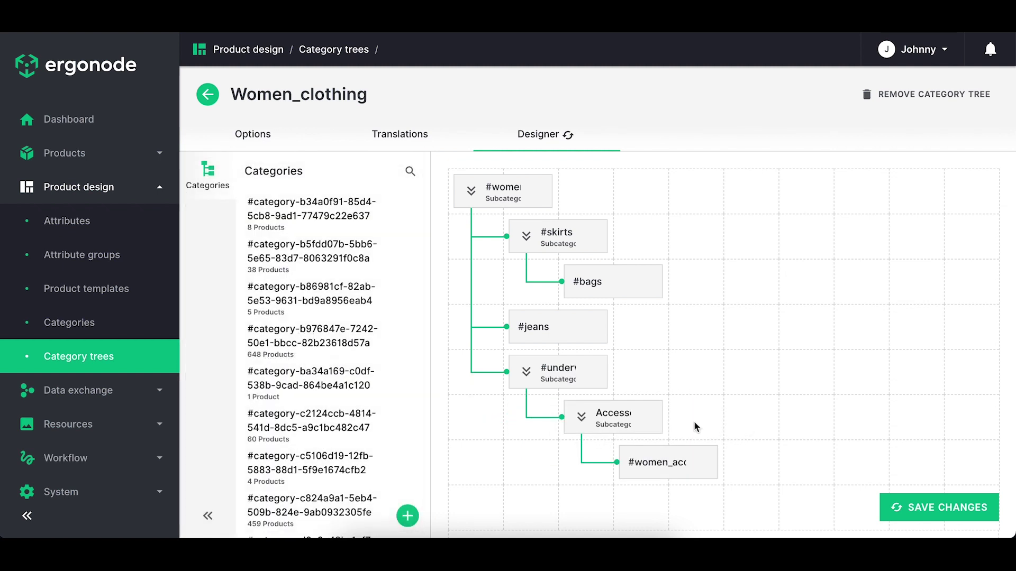
drag(573, 369, 286, 365)
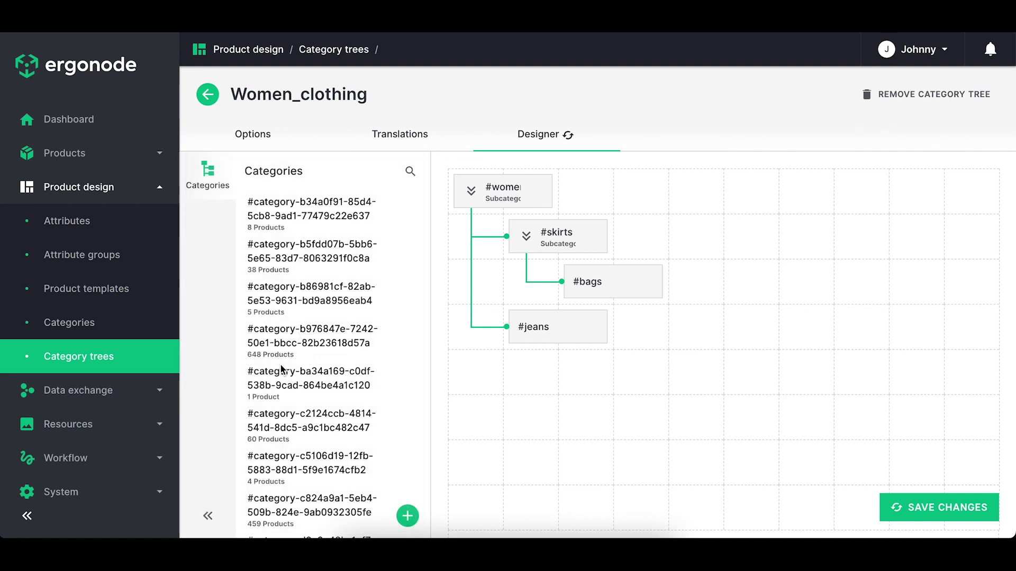
click(926, 507)
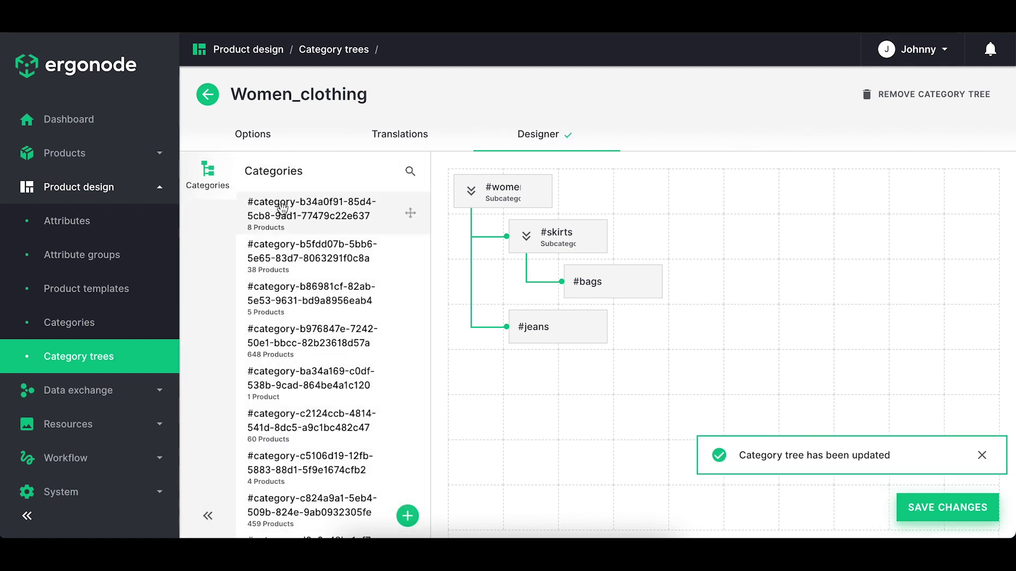
Step: Attach #polo_shirts beneath #jeans and save the tree
click(410, 171)
click(334, 200)
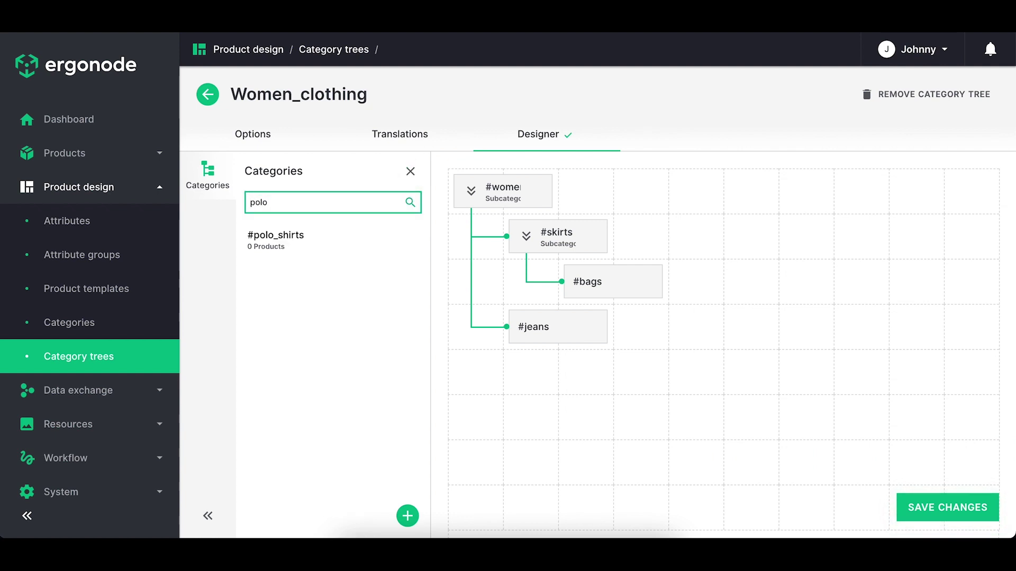
drag(281, 243, 635, 377)
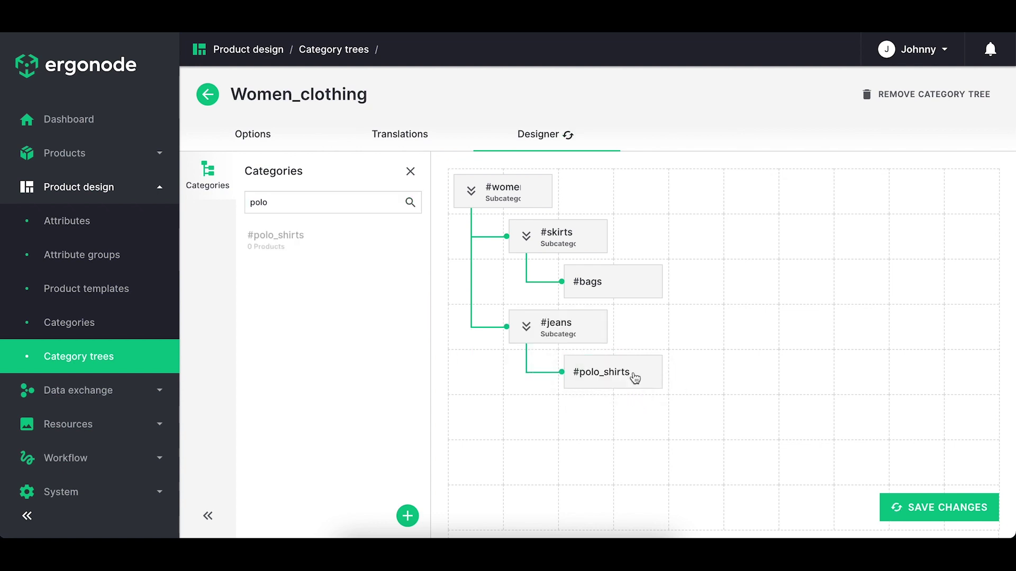
click(411, 172)
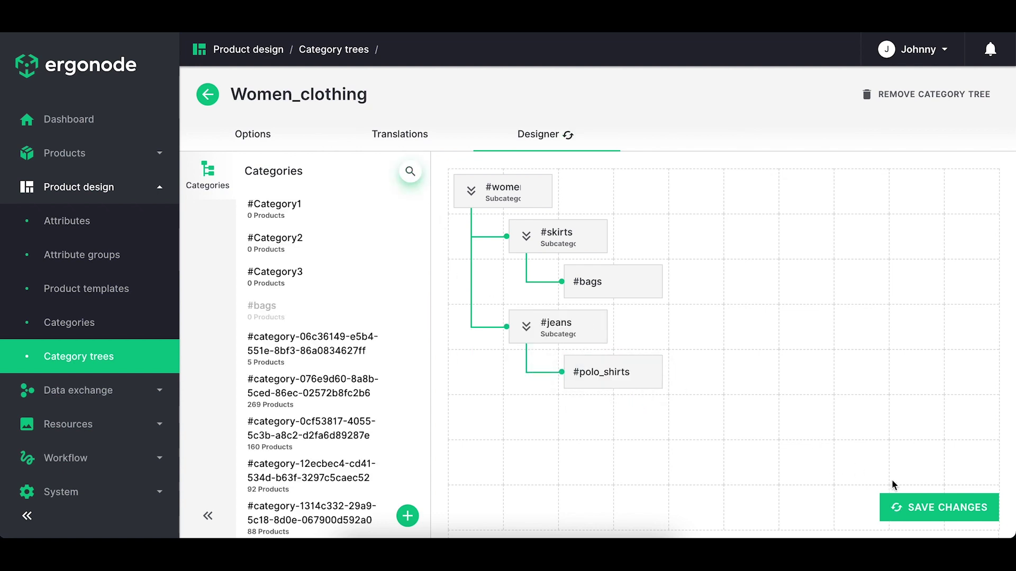
click(914, 505)
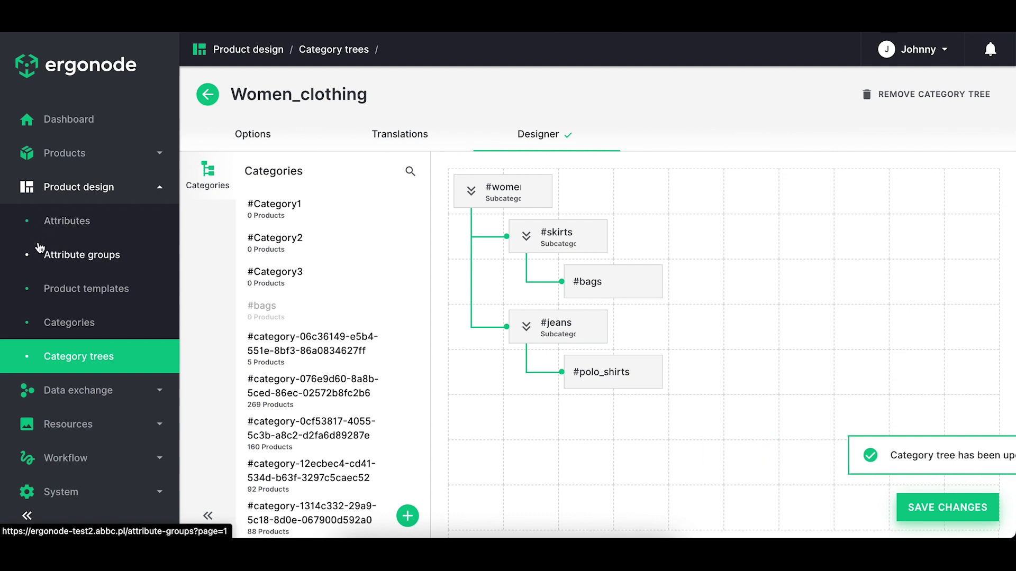
Step: Look at the Media attribute group in the list and in a catalog product
click(60, 254)
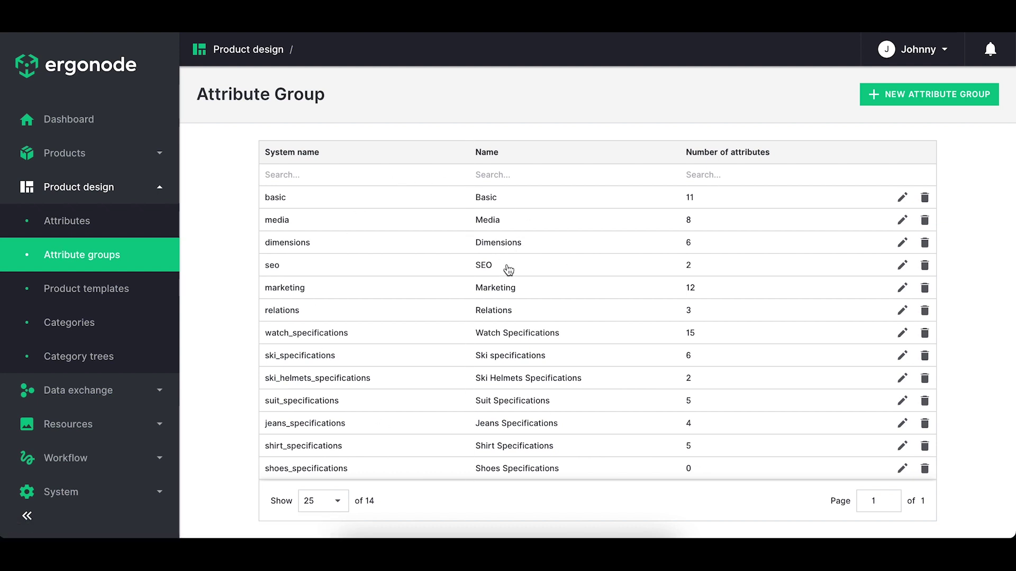
double_click(494, 220)
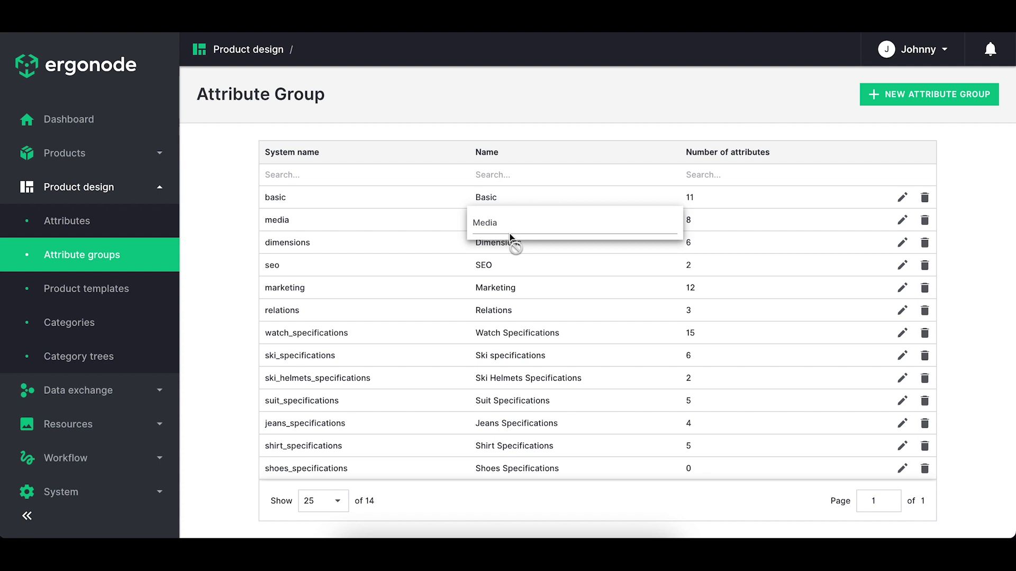
click(101, 153)
click(69, 187)
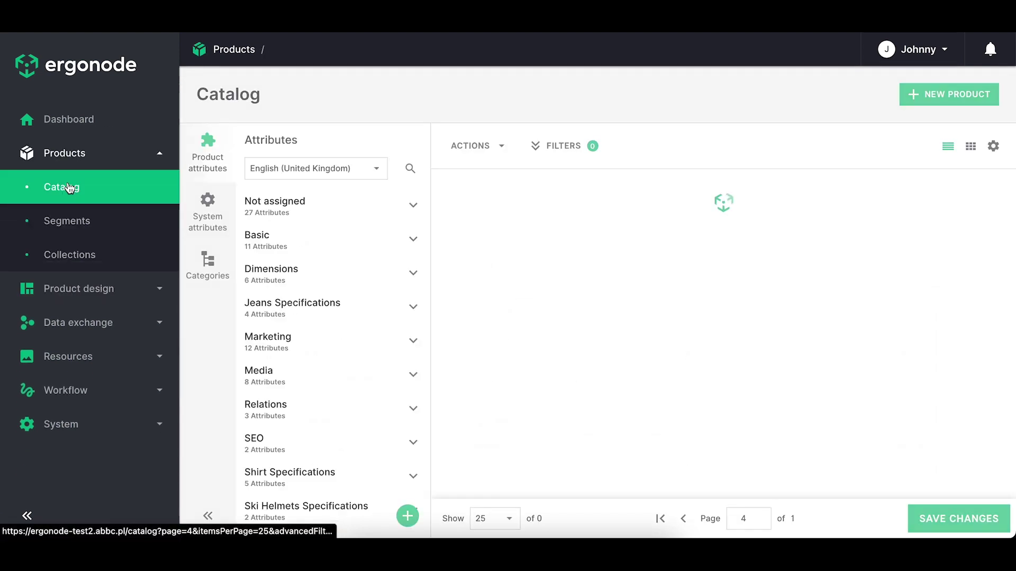
click(306, 375)
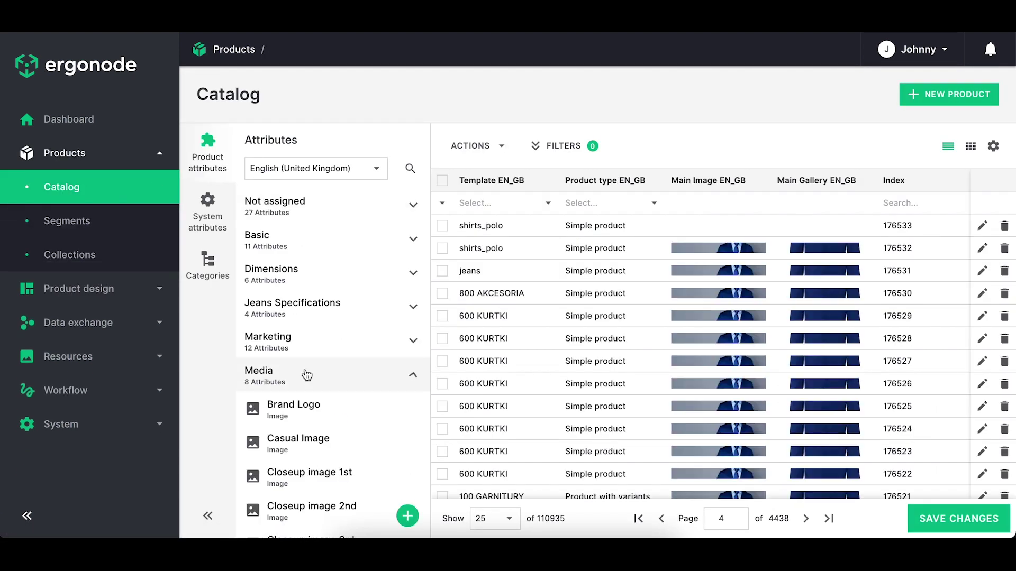
scroll(314, 379, down, 3)
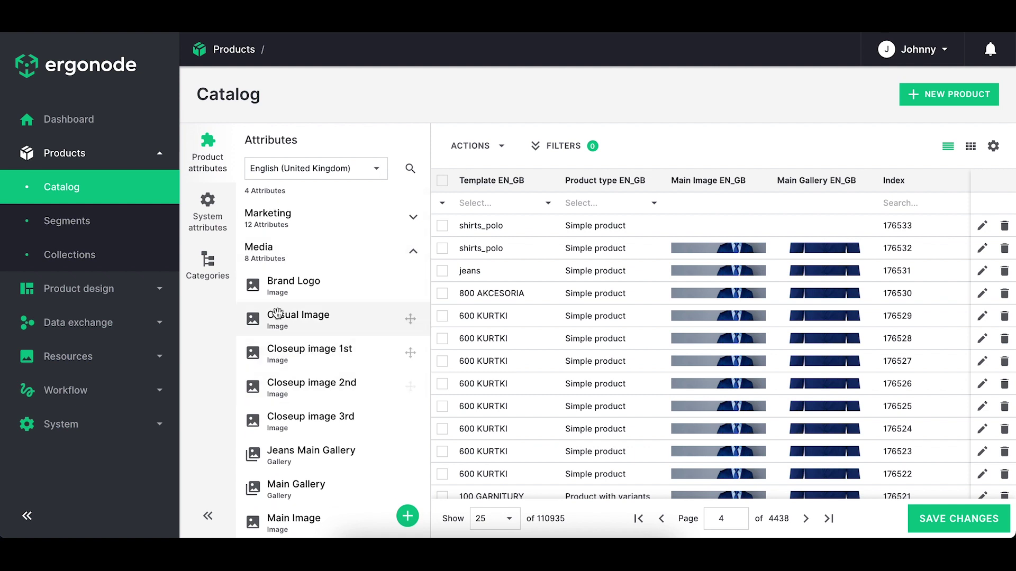
scroll(275, 418, down, 2)
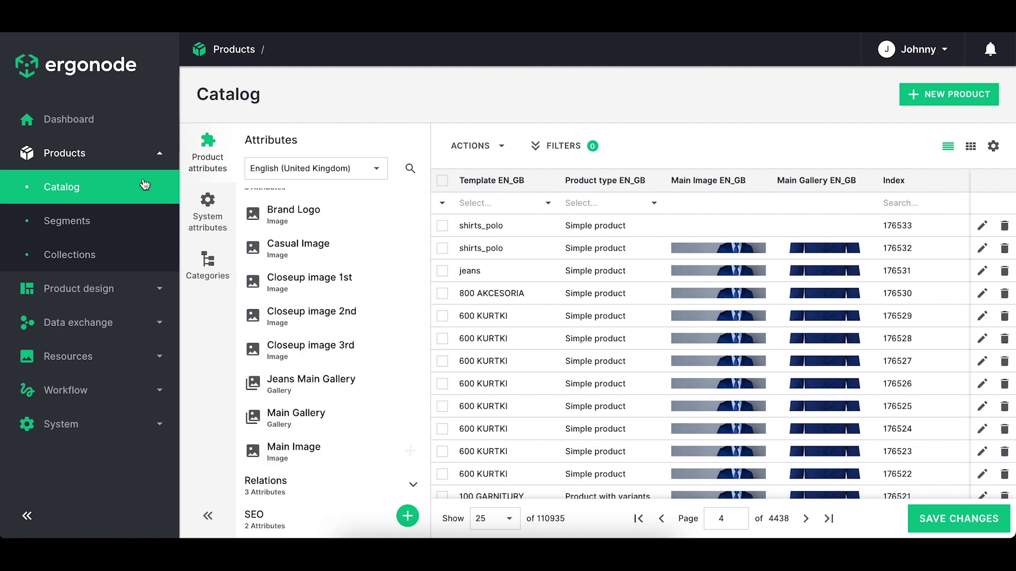
Step: Check the SEO group's attributes in the list and in the catalog, then return to Attribute groups
click(83, 290)
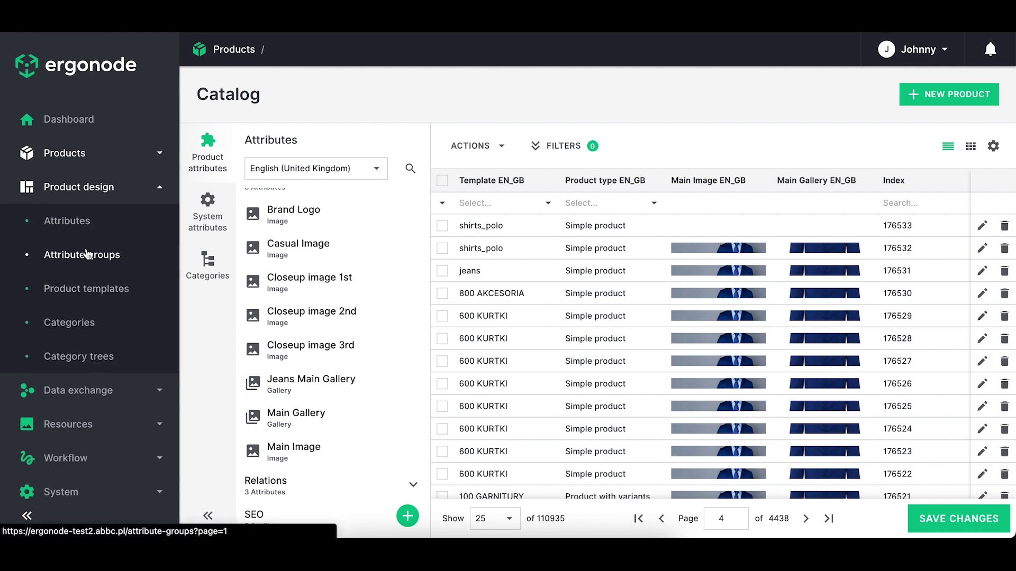
click(86, 255)
double_click(494, 265)
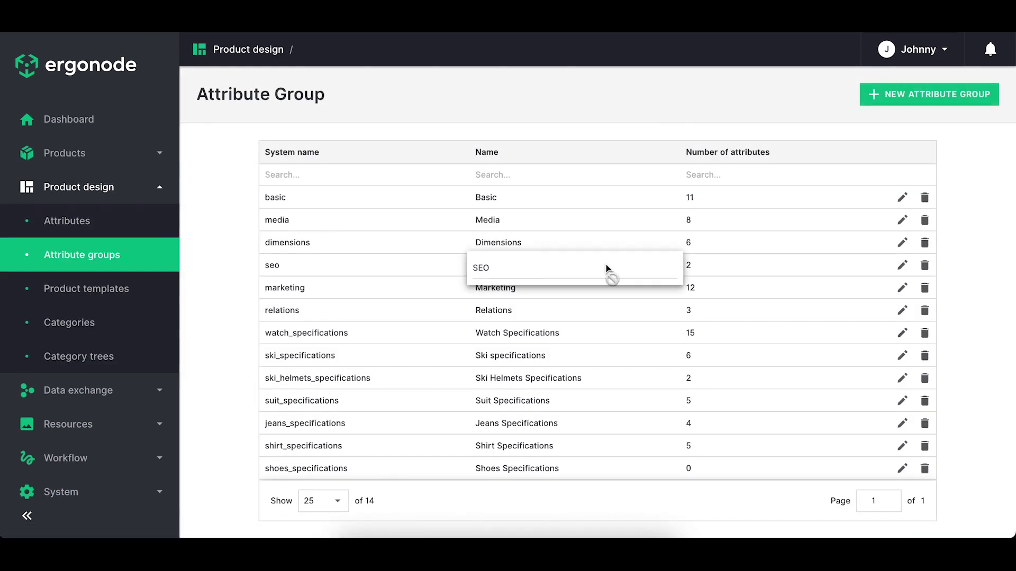
double_click(702, 270)
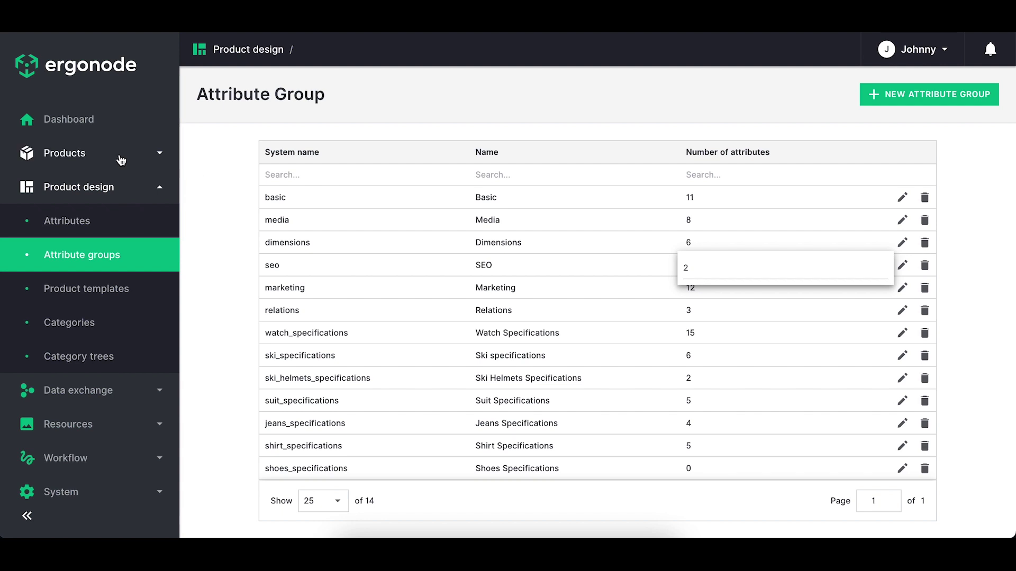
click(80, 153)
click(87, 189)
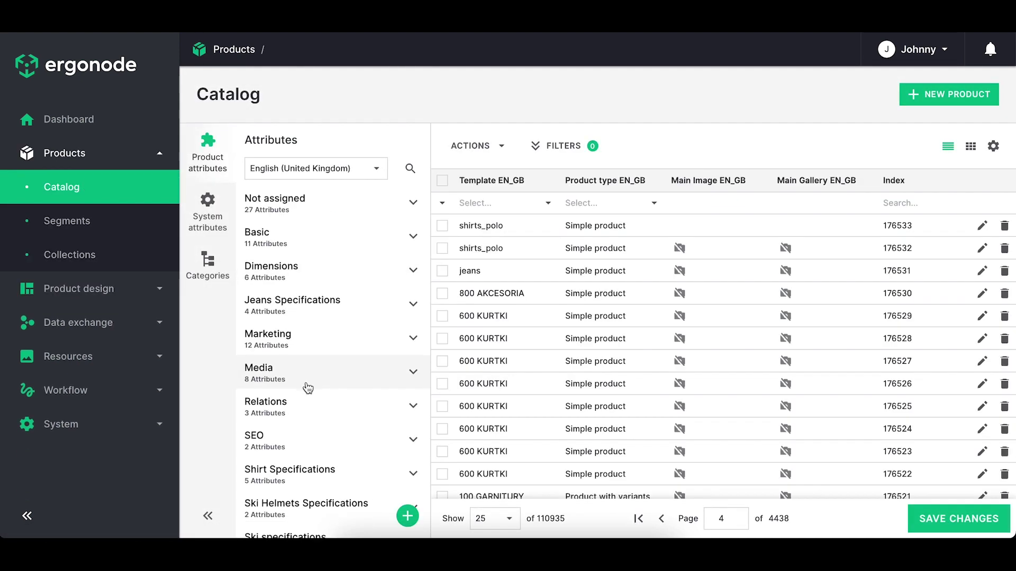
scroll(305, 376, down, 2)
click(279, 346)
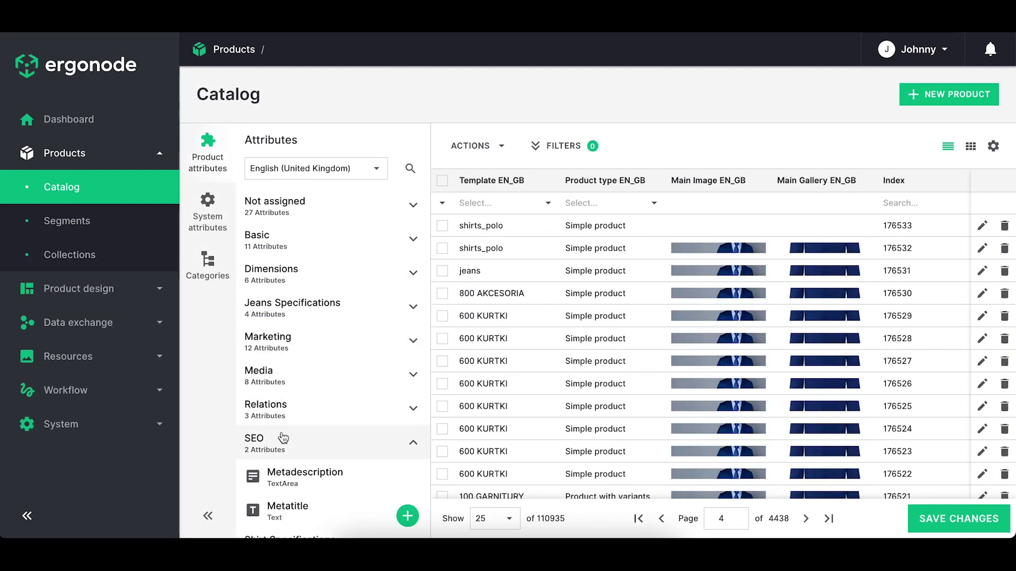
scroll(287, 375, down, 3)
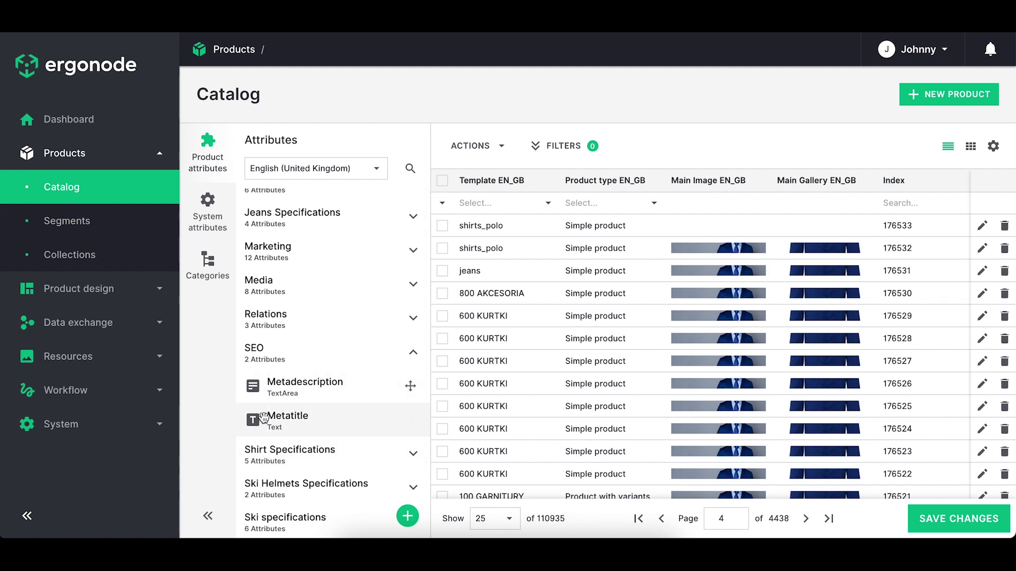
click(82, 287)
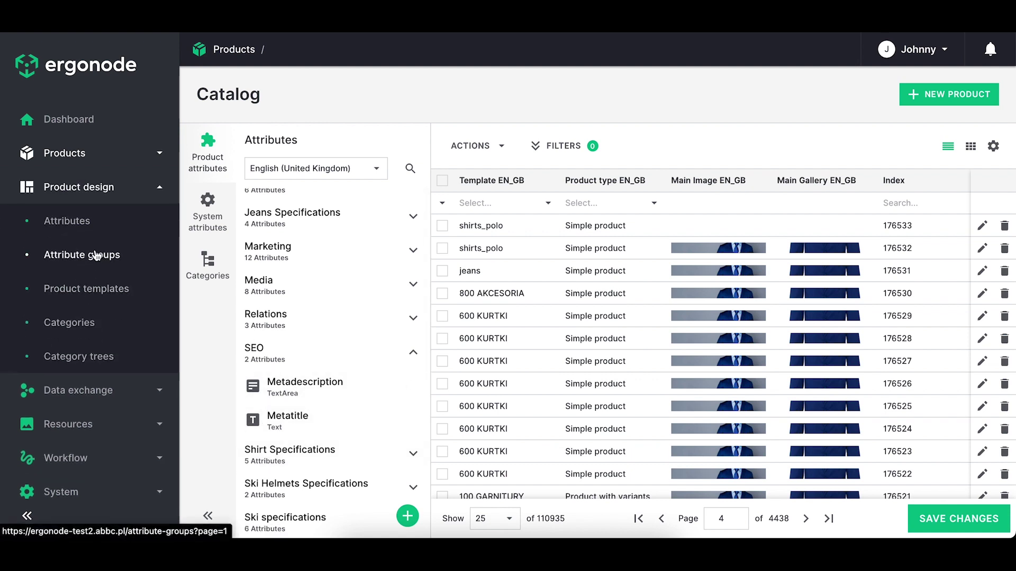
click(97, 254)
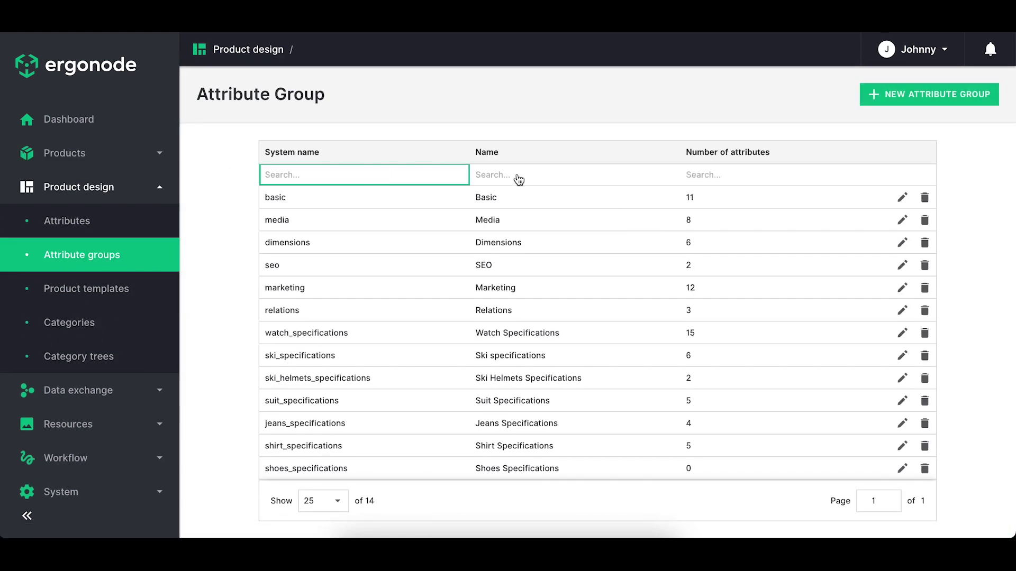
Step: Filter attribute groups to those with 3 attributes, then clear the filter
click(518, 174)
click(607, 221)
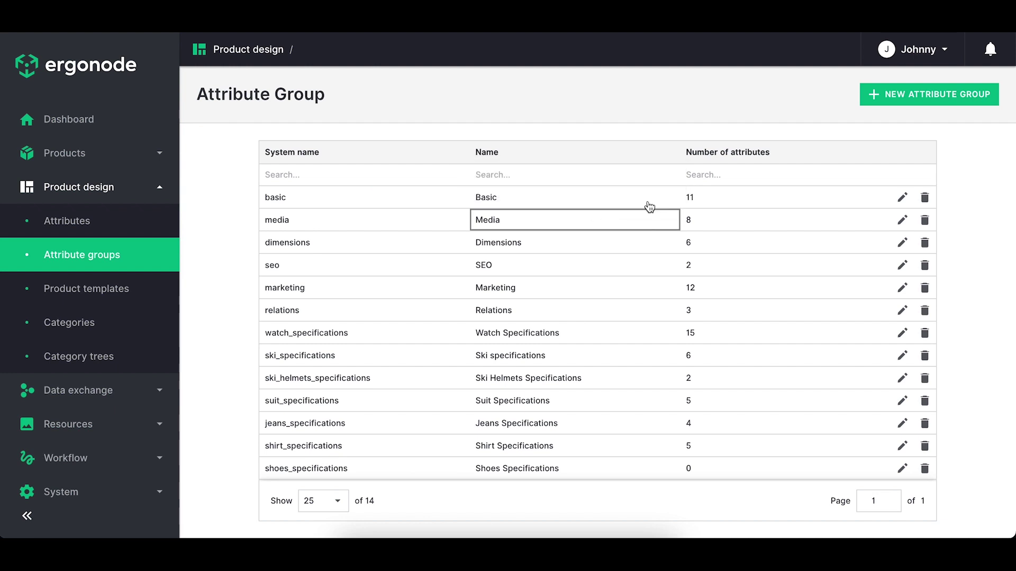
click(712, 180)
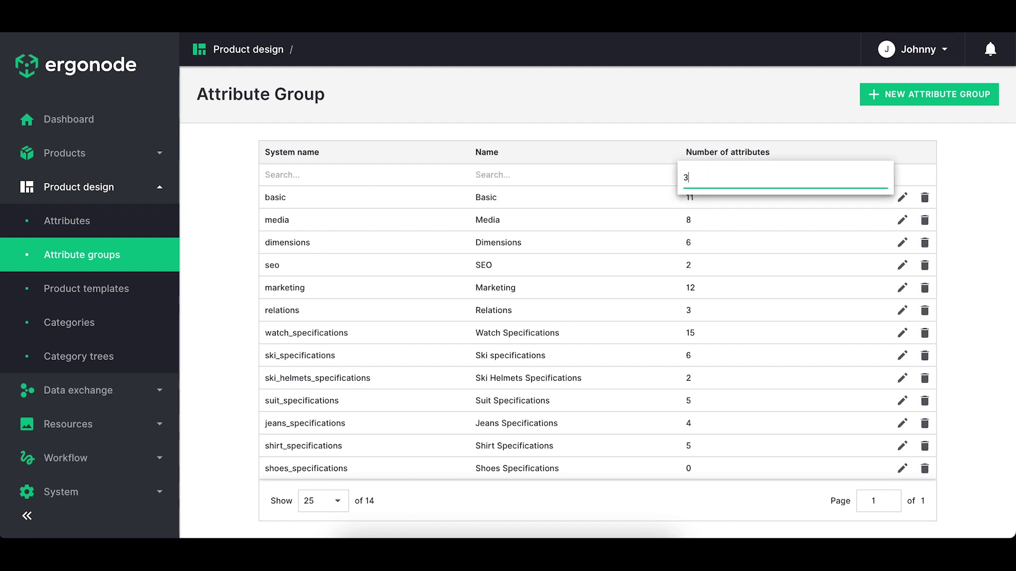
key(Return)
click(717, 173)
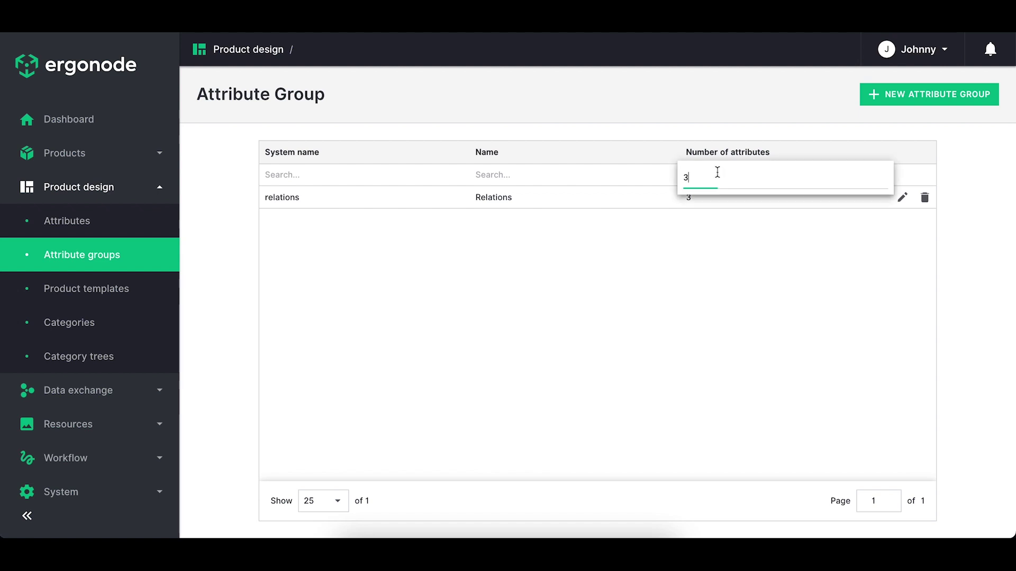
key(Return)
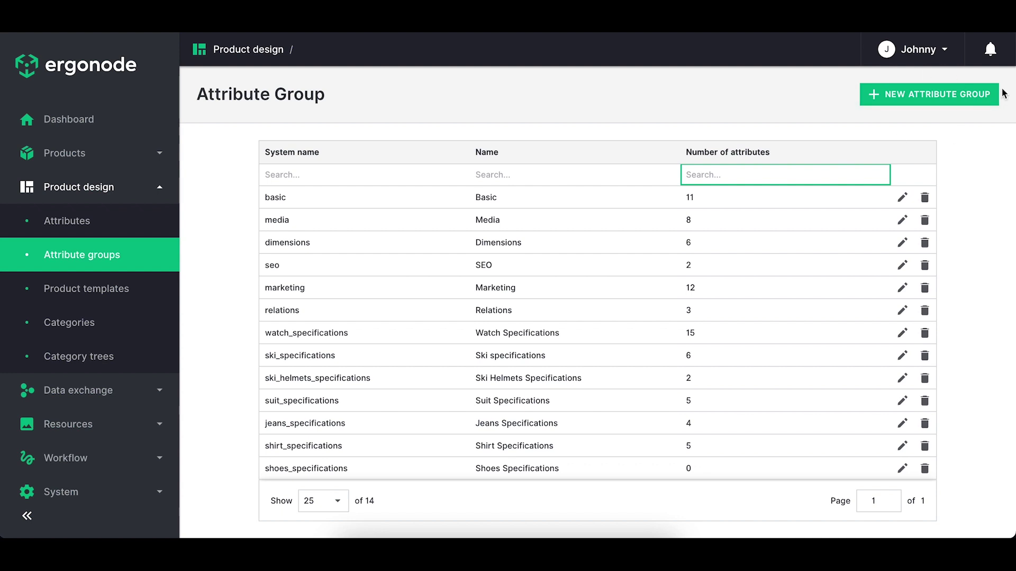
Step: Create a new attribute group with system name testing
click(951, 98)
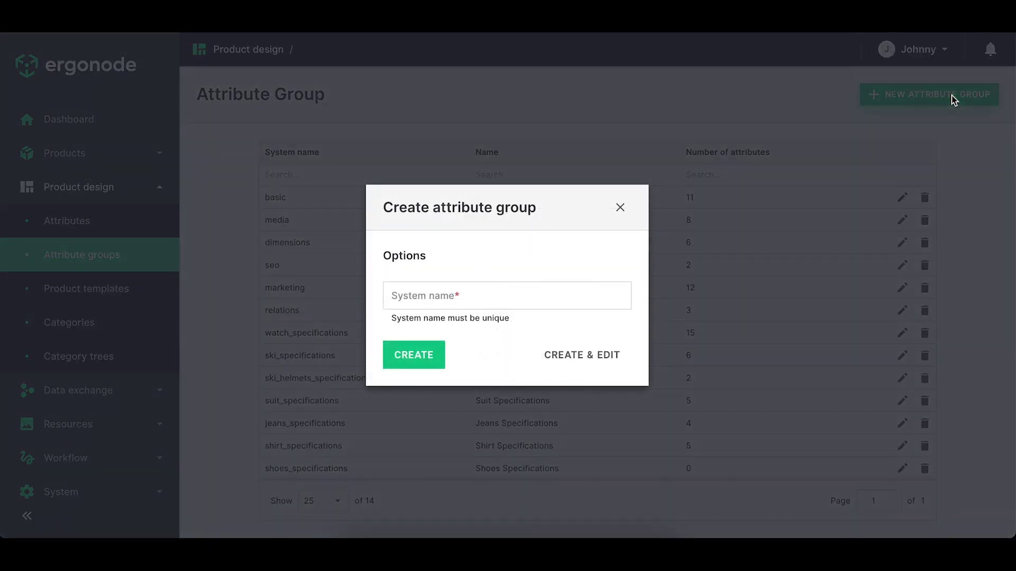
click(483, 300)
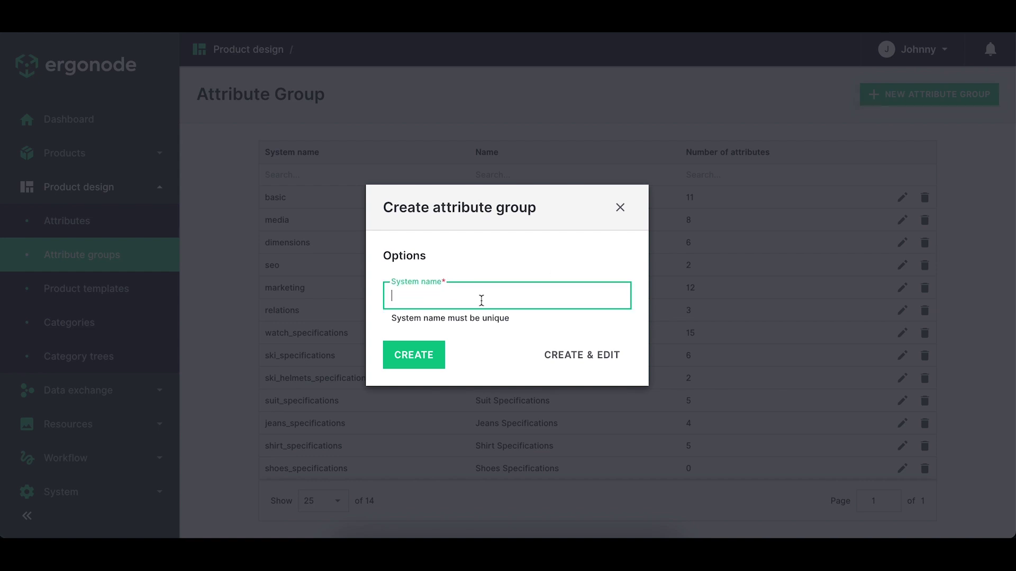
text(testing_group)
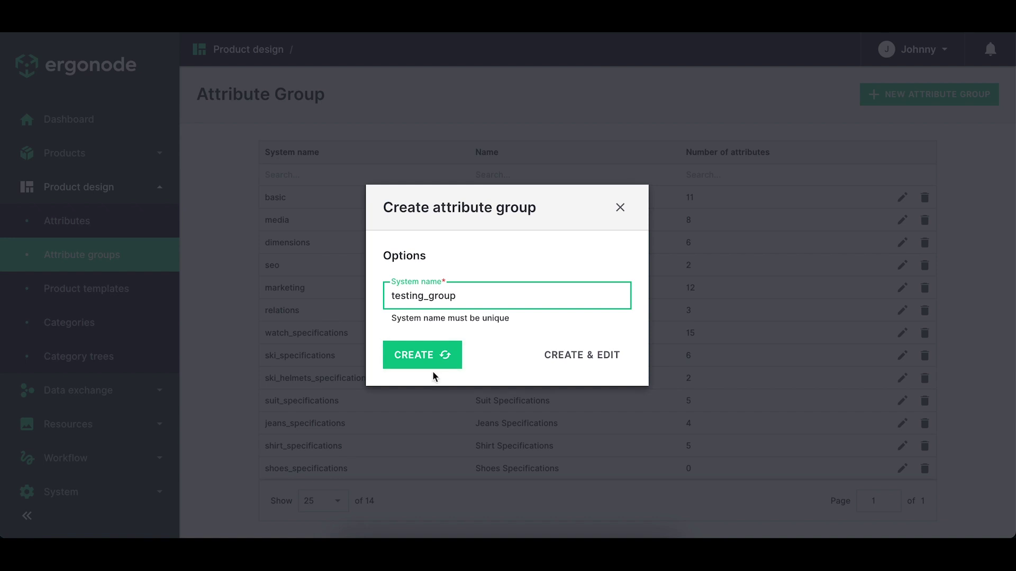
click(430, 367)
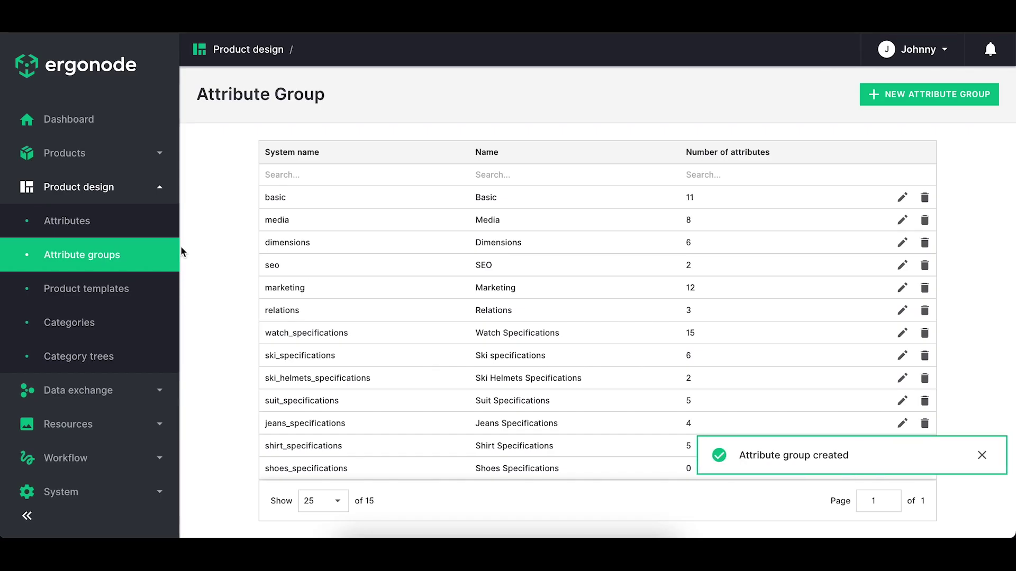
click(102, 226)
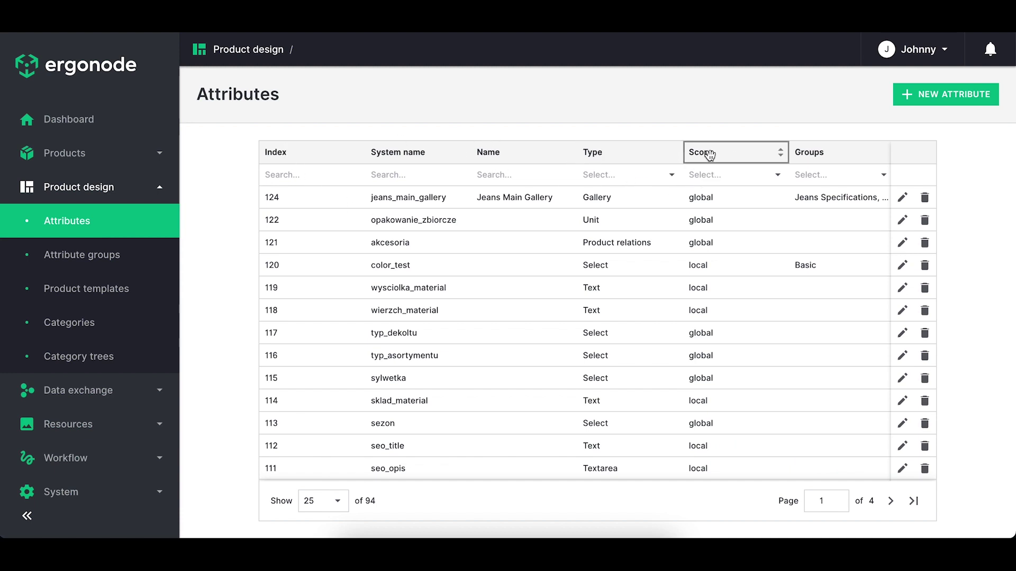
Step: Scroll the attributes table right and filter the Type column to Image
scroll(810, 158, right, 2)
scroll(809, 157, right, 2)
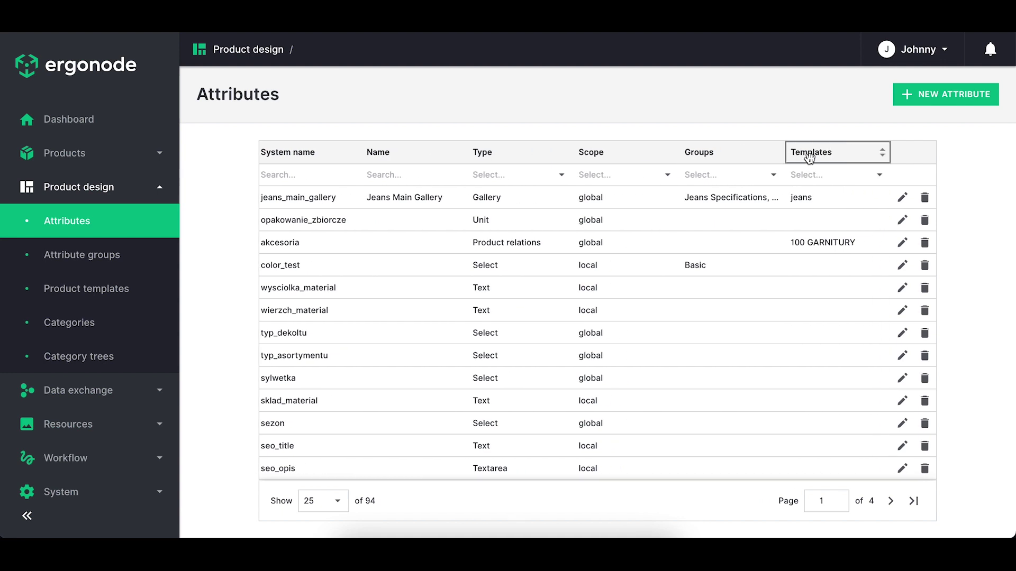
click(518, 174)
click(479, 288)
click(483, 347)
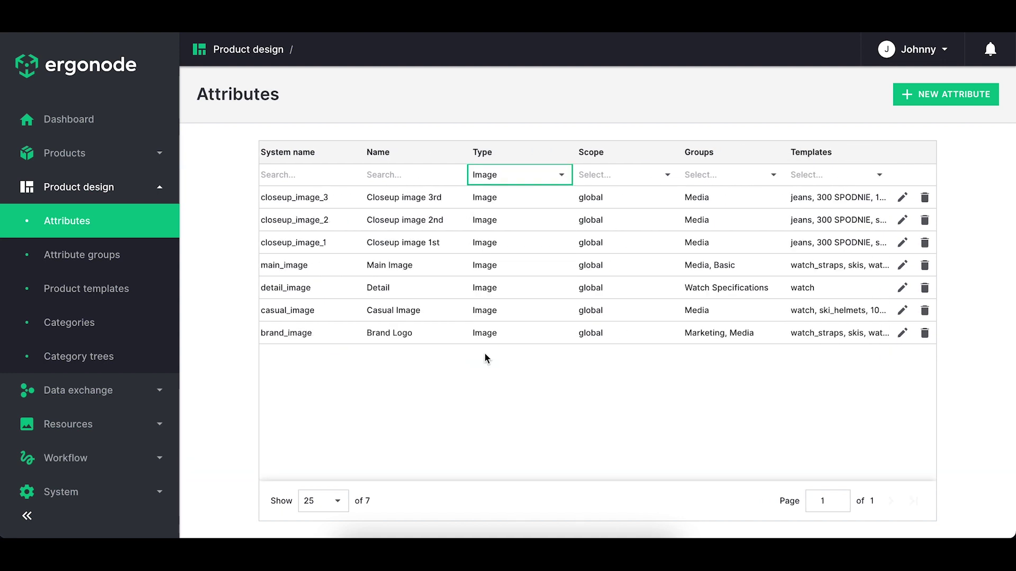
Step: Browse attribute types in the Create attribute dialog, then cancel without creating one
click(931, 94)
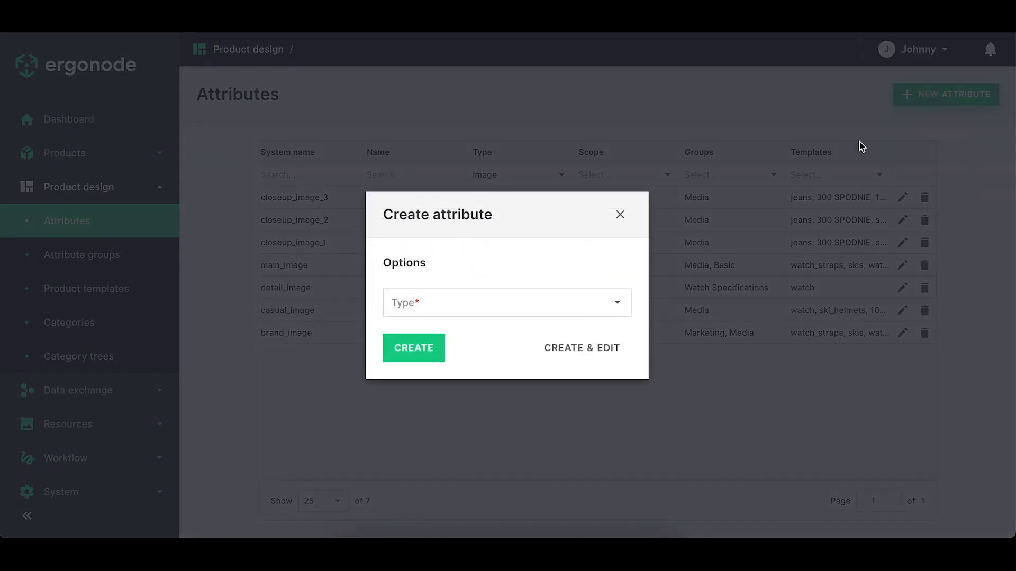
click(574, 306)
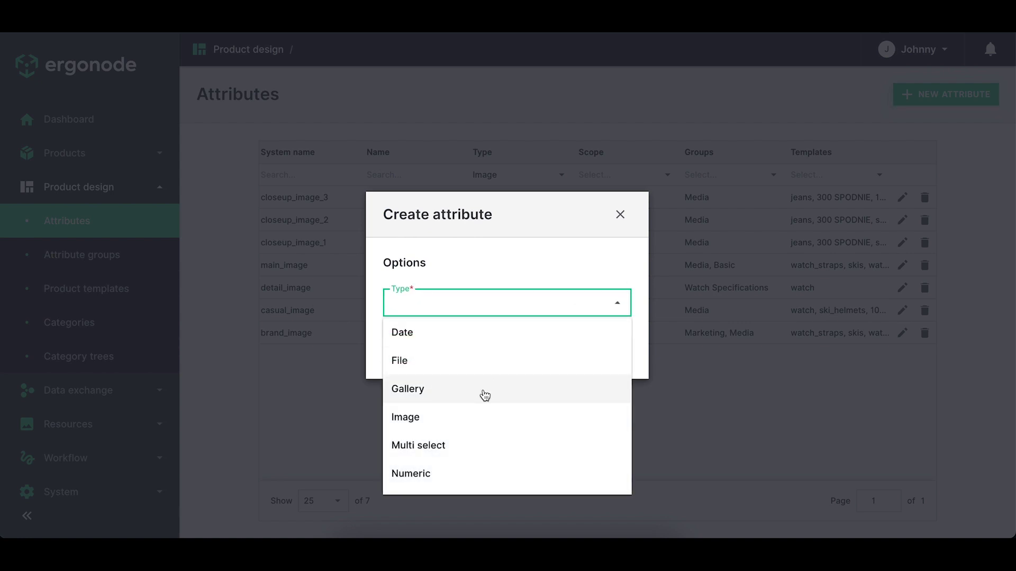
scroll(479, 447, down, 3)
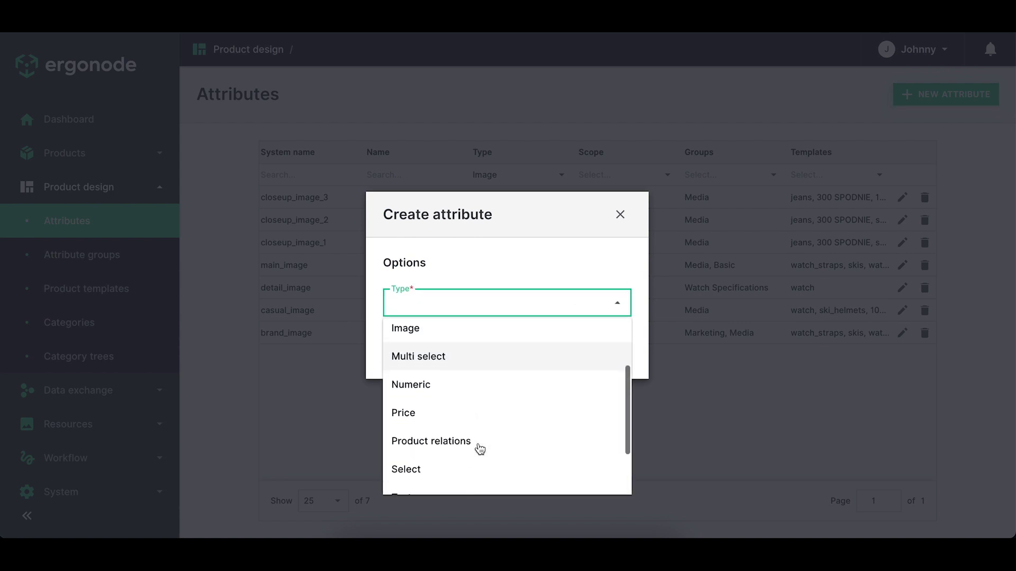
scroll(478, 448, down, 3)
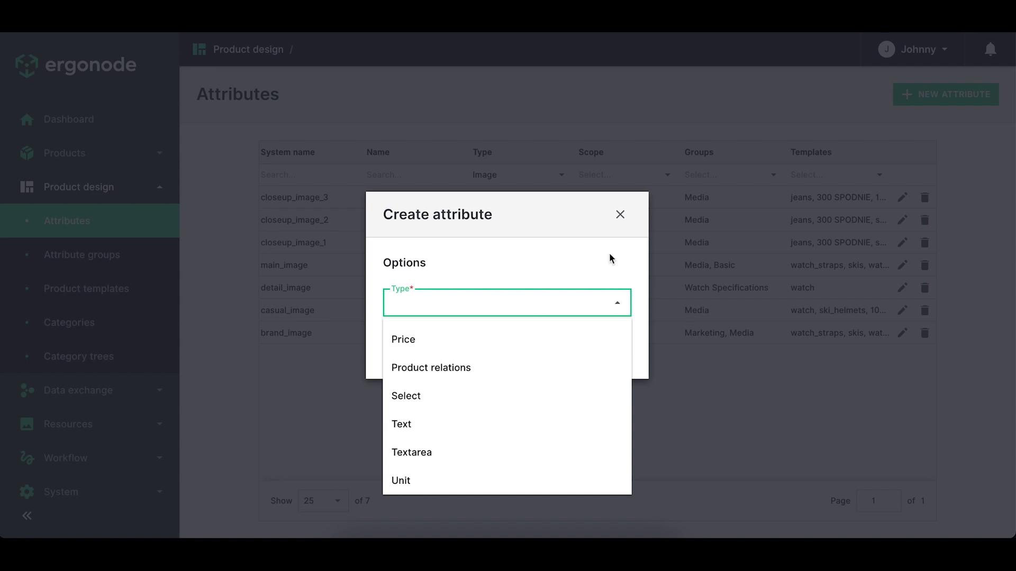
click(635, 249)
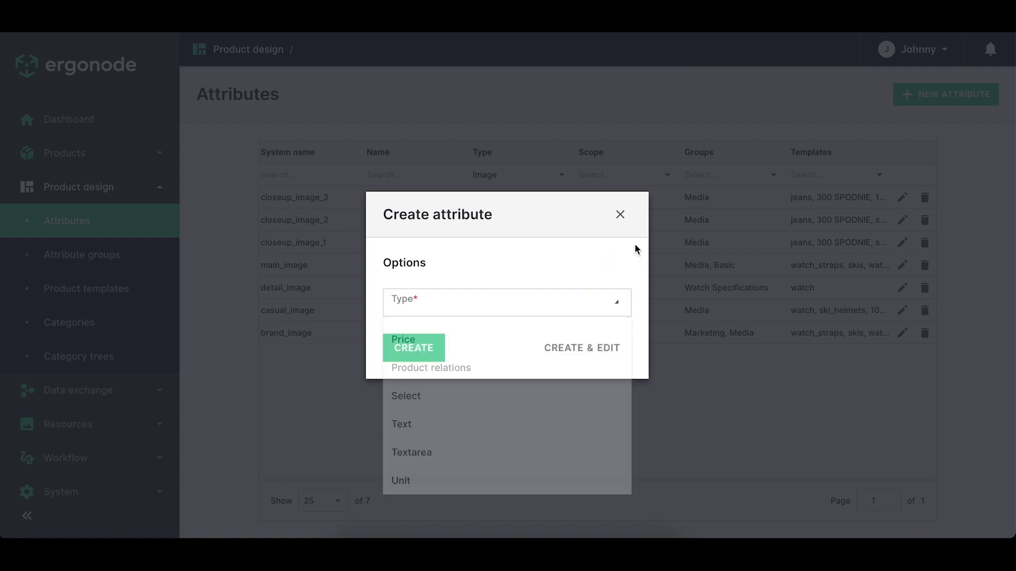
click(620, 214)
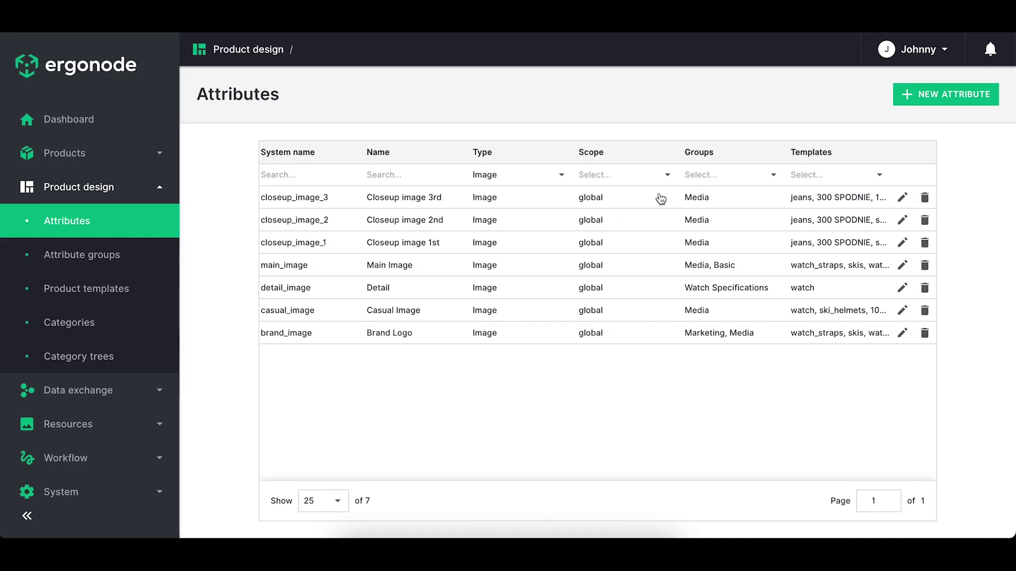
click(541, 181)
Step: Change the Type filter from Image to File, leaving only test_file
click(478, 289)
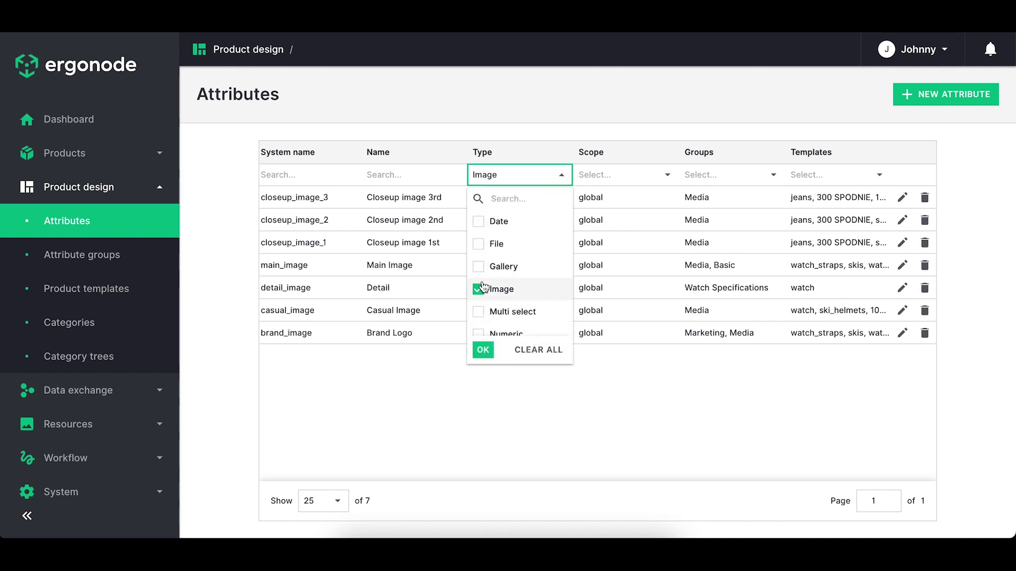
click(479, 244)
click(483, 350)
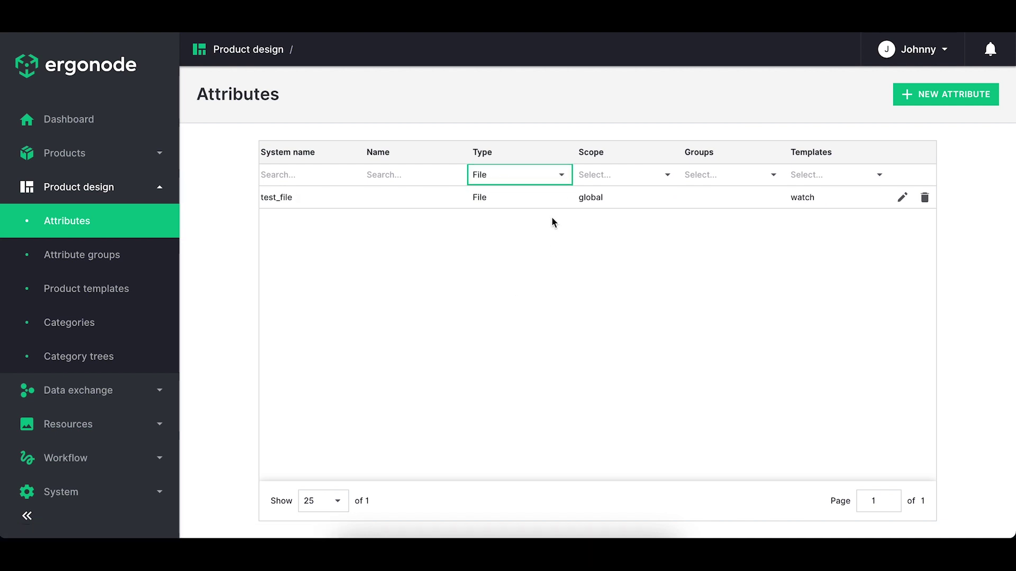
click(560, 183)
click(660, 258)
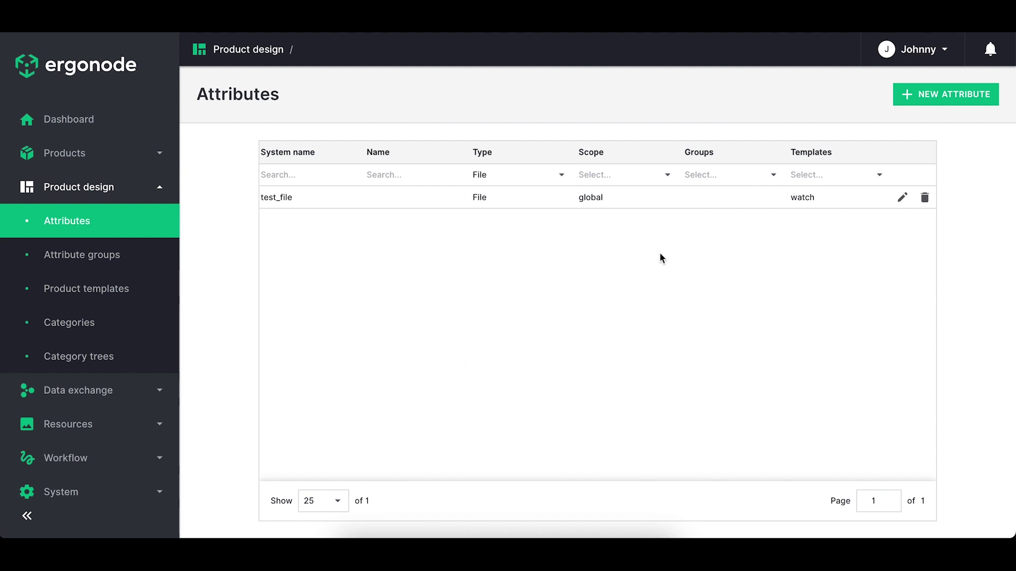
Step: Draft a new Select-type attribute with a system name and scope, then cancel it
click(948, 95)
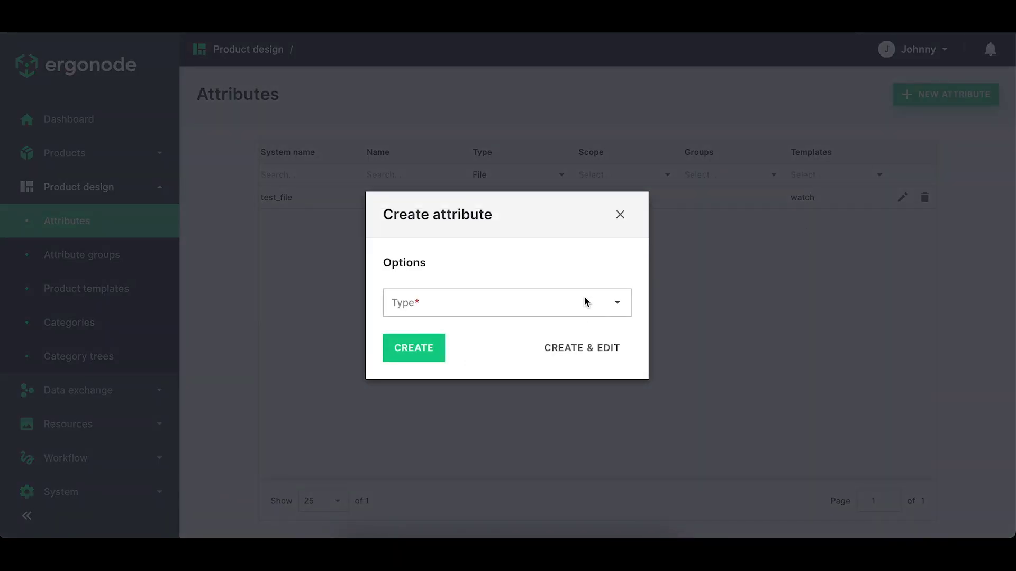
click(553, 305)
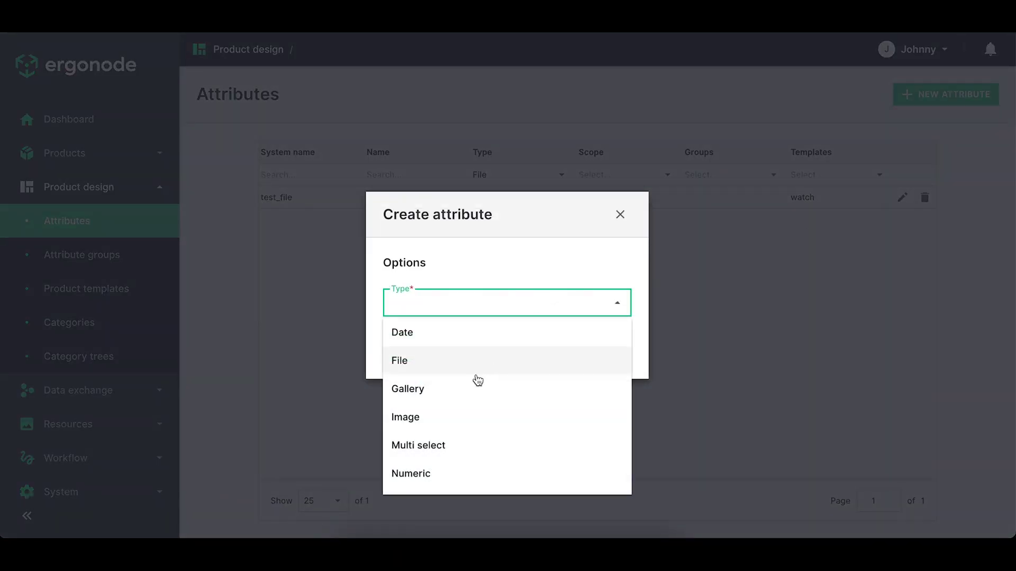
scroll(477, 383, down, 5)
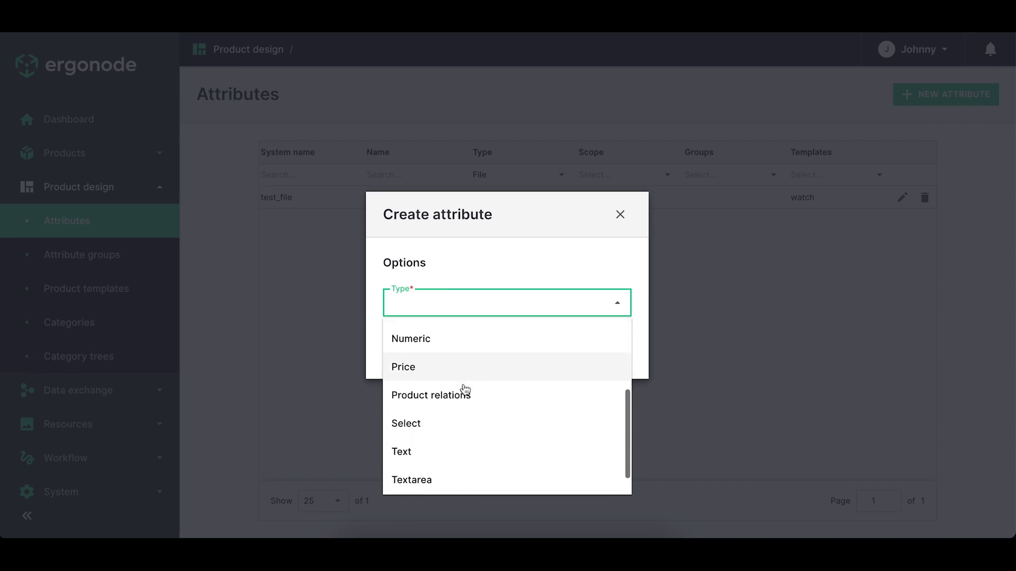
click(423, 423)
click(444, 242)
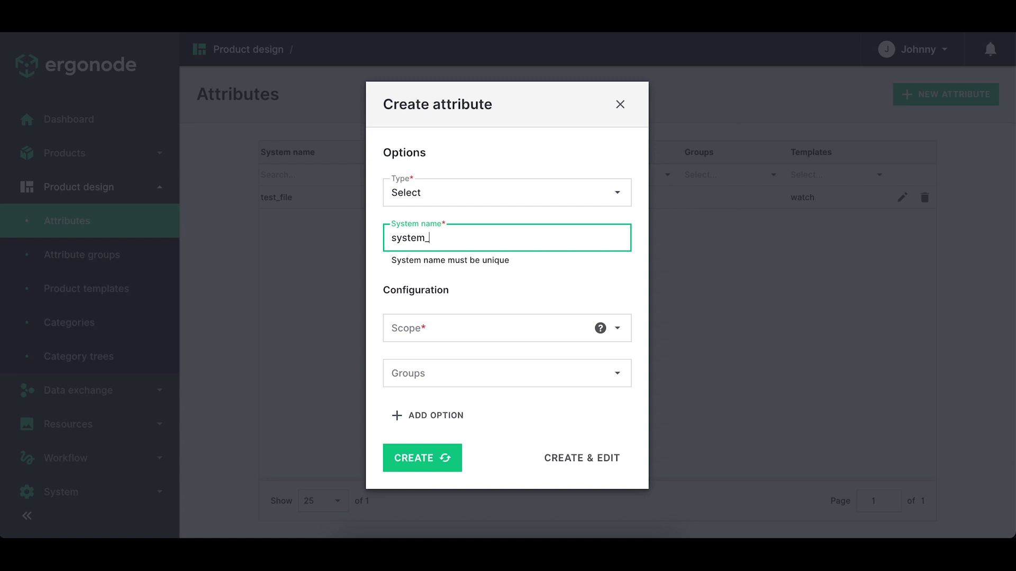
click(430, 331)
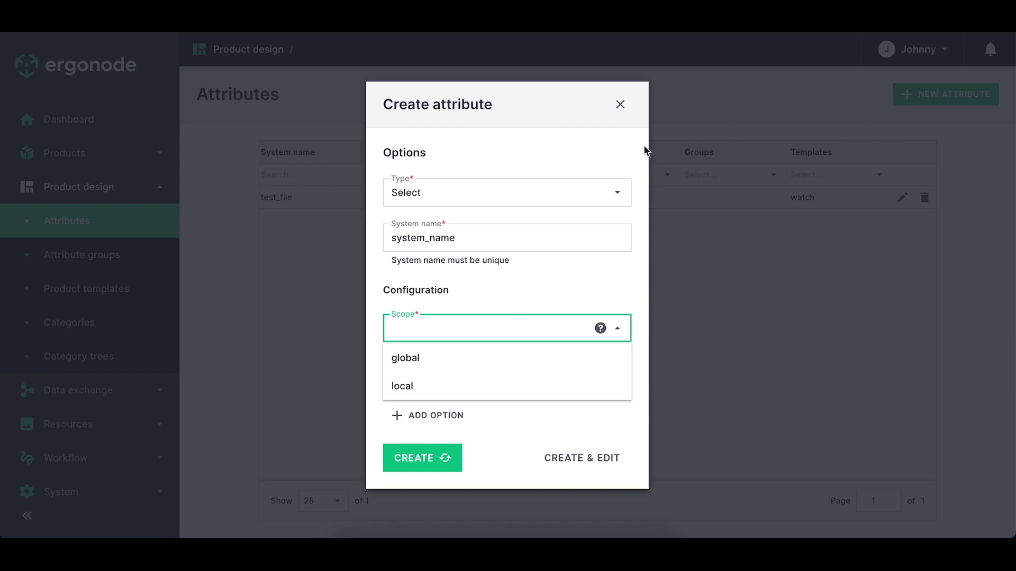
click(620, 105)
click(69, 153)
Step: Show product PT090118000121.MIXKOLOR.445's template form in Polish, then return to Attributes
click(61, 187)
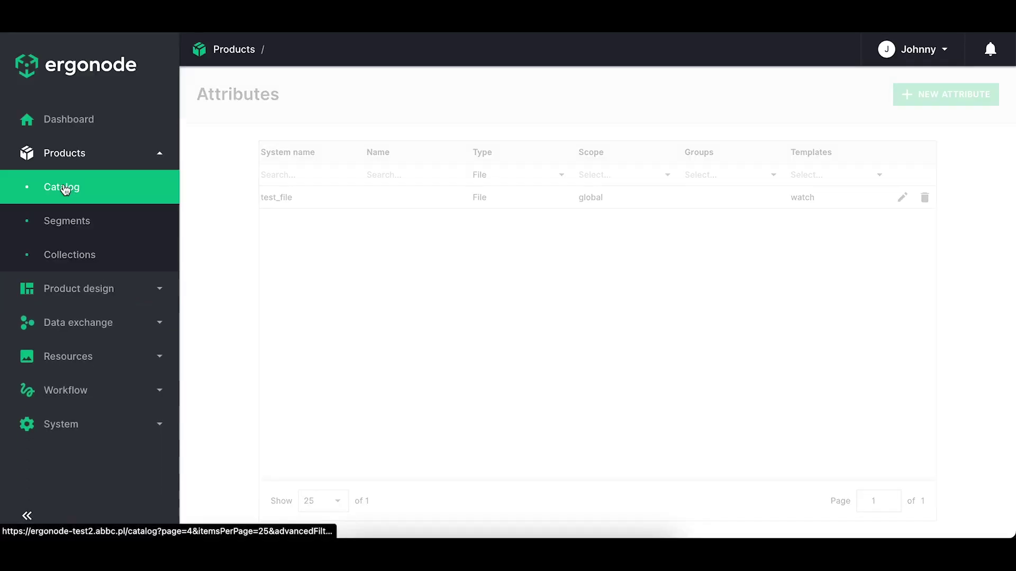
click(986, 226)
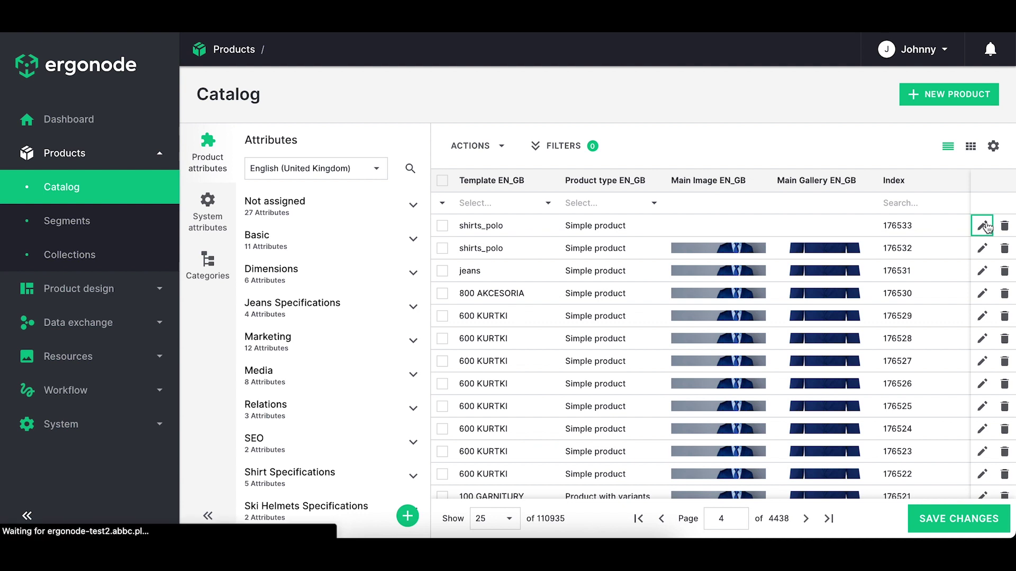
click(413, 139)
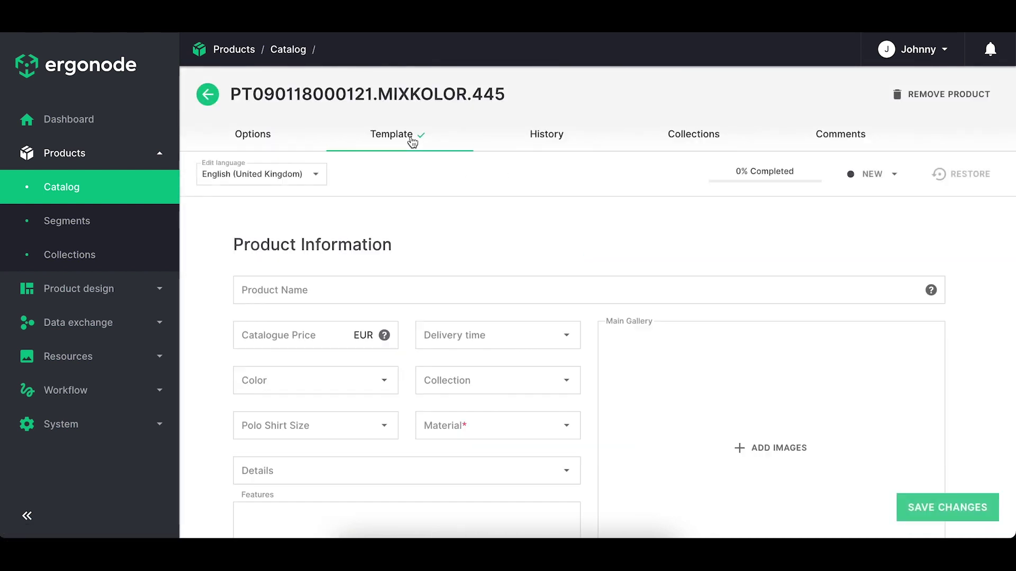
scroll(652, 315, down, 4)
scroll(652, 318, up, 4)
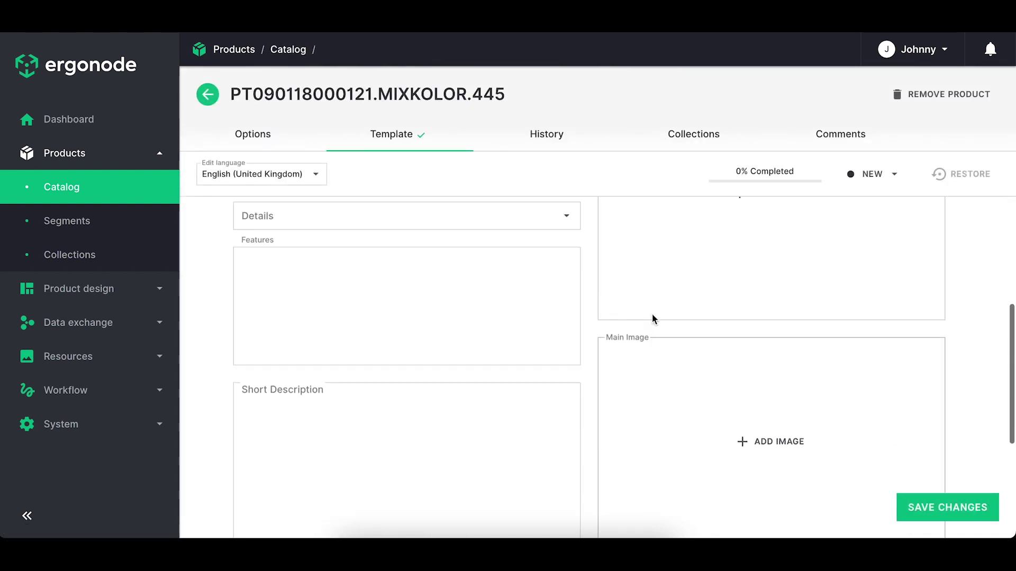
click(321, 180)
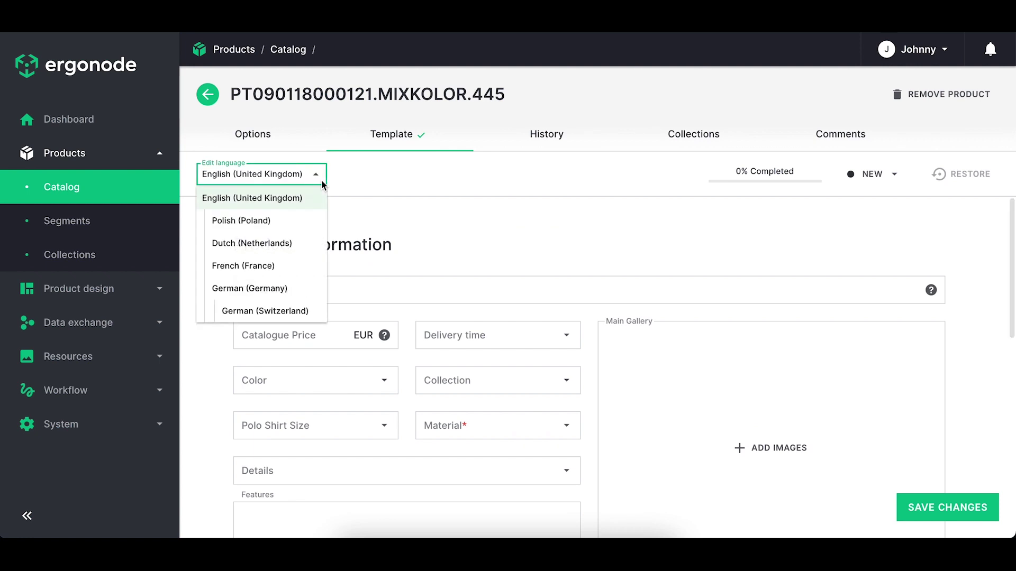
click(288, 222)
scroll(370, 275, down, 1)
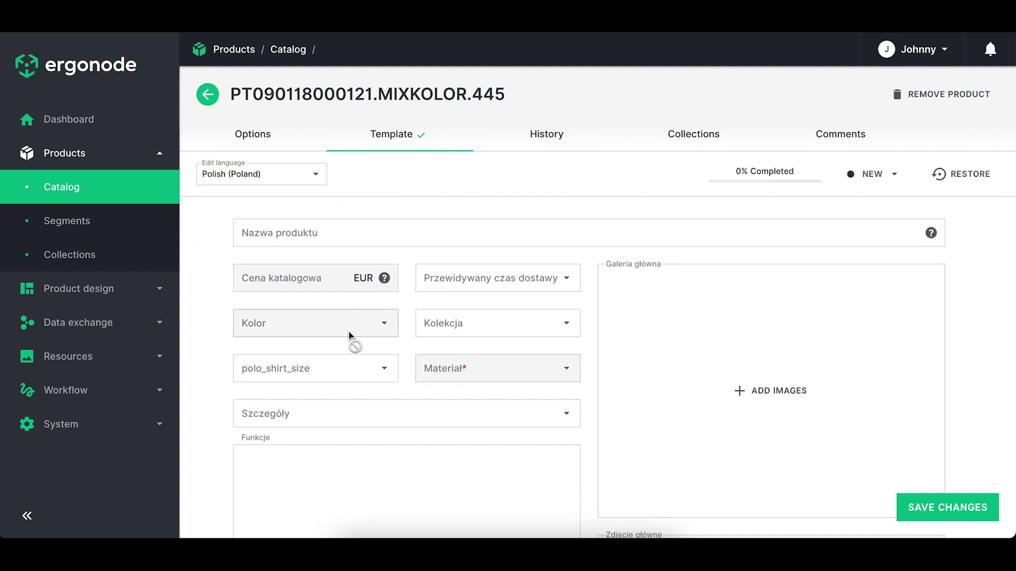
click(114, 288)
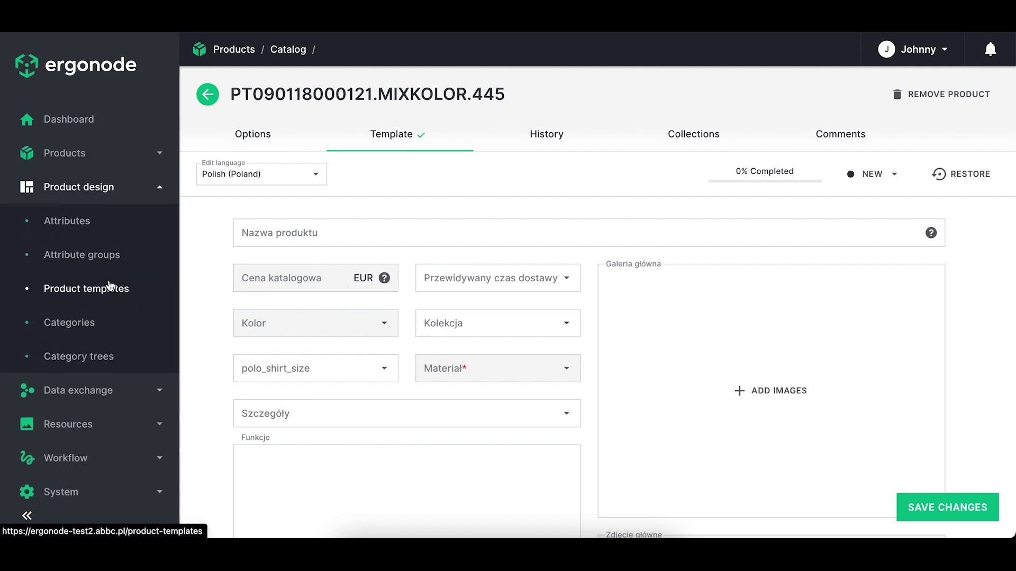
click(83, 225)
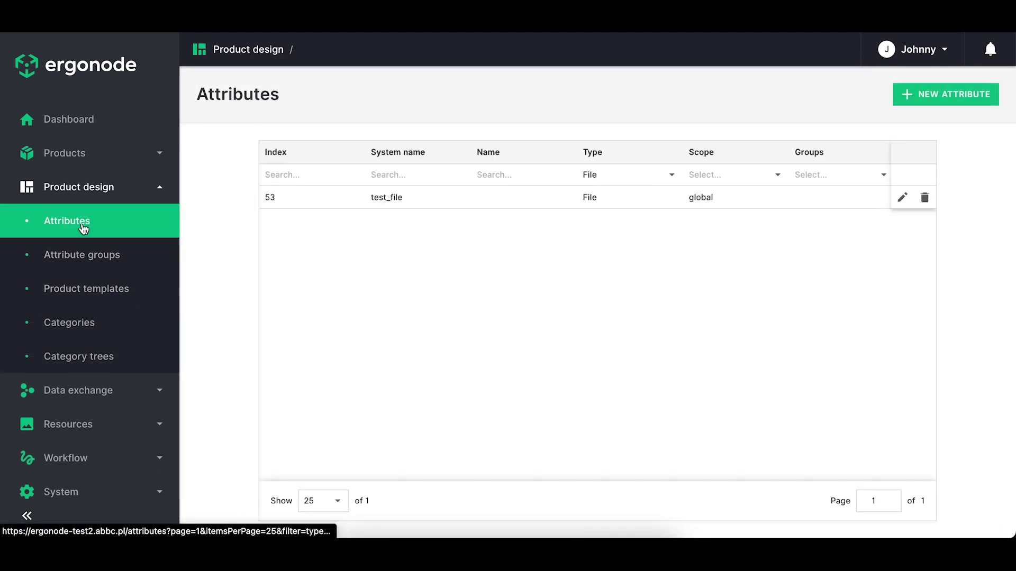
Step: Start a new Select-type attribute with the system name system_name
click(971, 99)
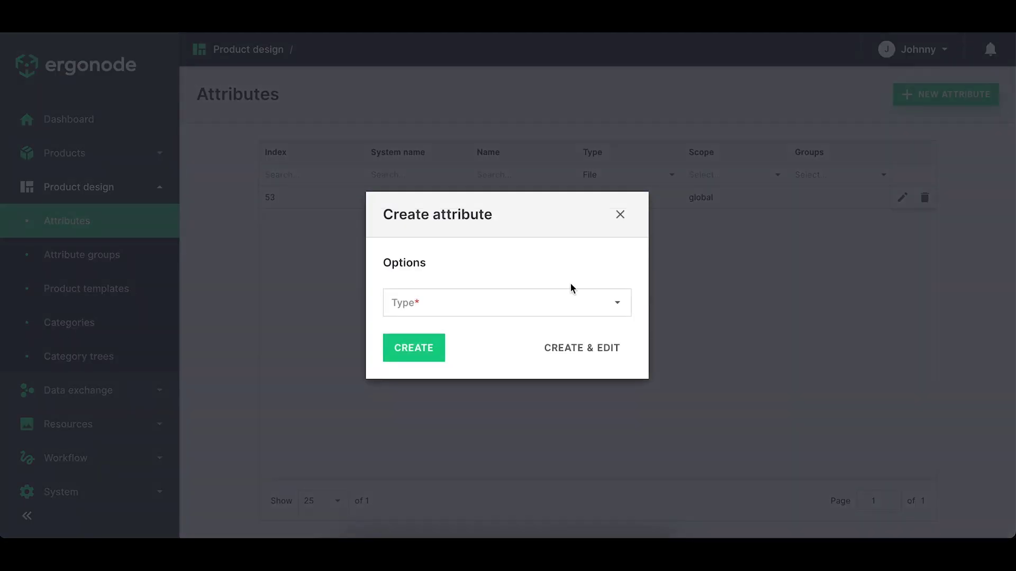
click(544, 306)
scroll(505, 379, down, 2)
scroll(504, 378, down, 1)
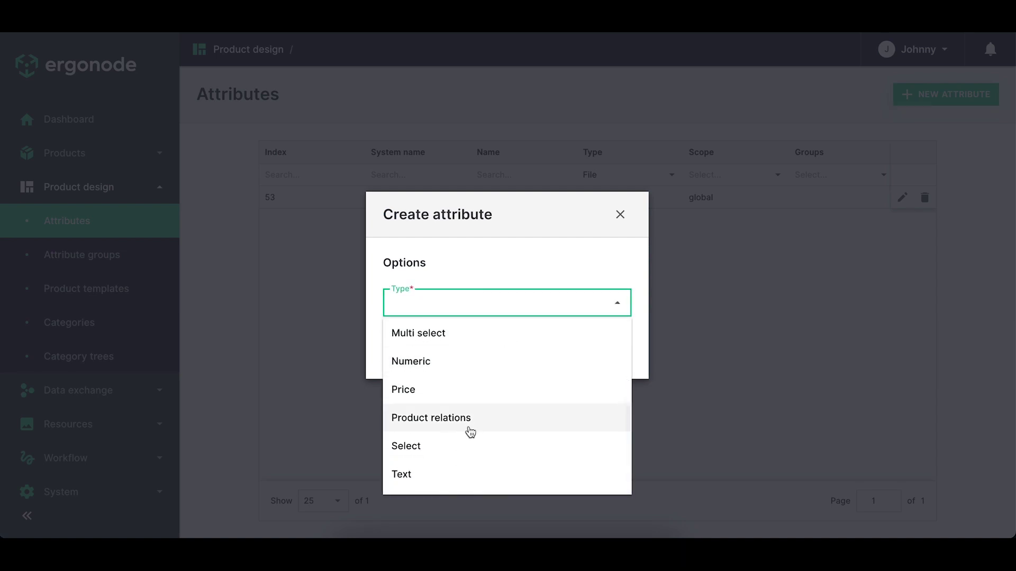
click(458, 447)
click(470, 238)
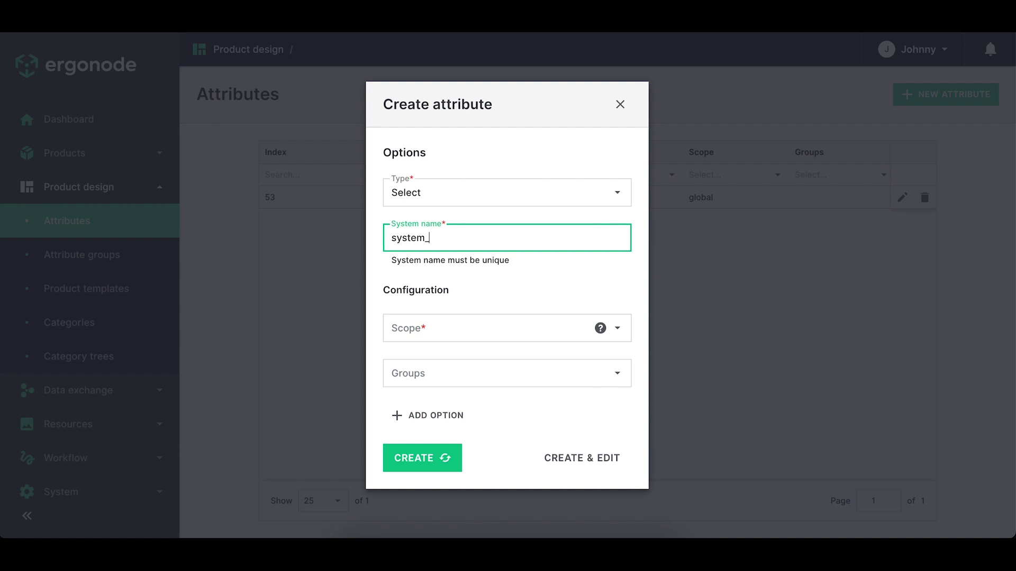
text(system_name)
Step: Make it global in the SEO and Dimensions groups, add option 1, and create it
click(453, 332)
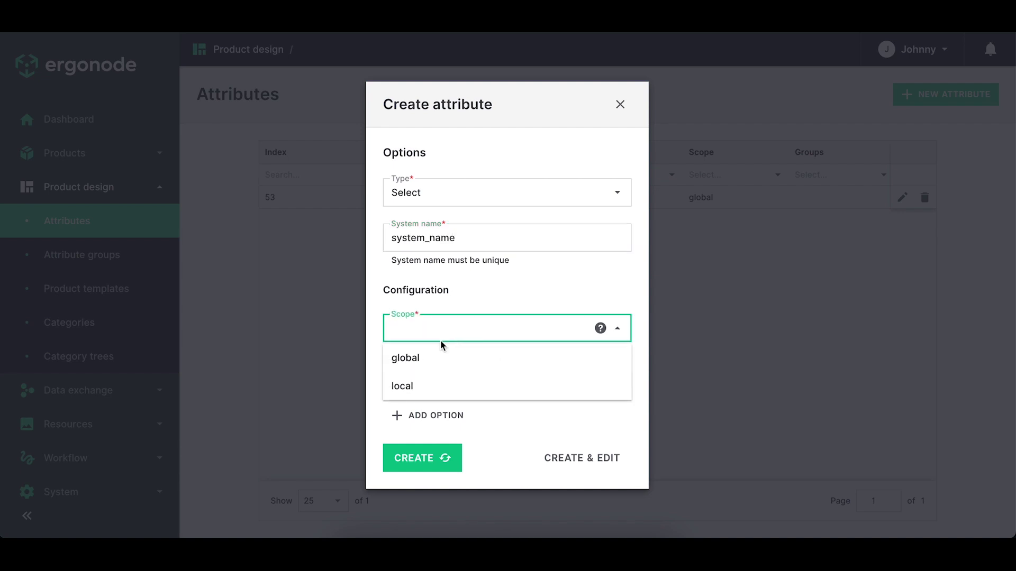
click(429, 357)
click(425, 387)
click(442, 313)
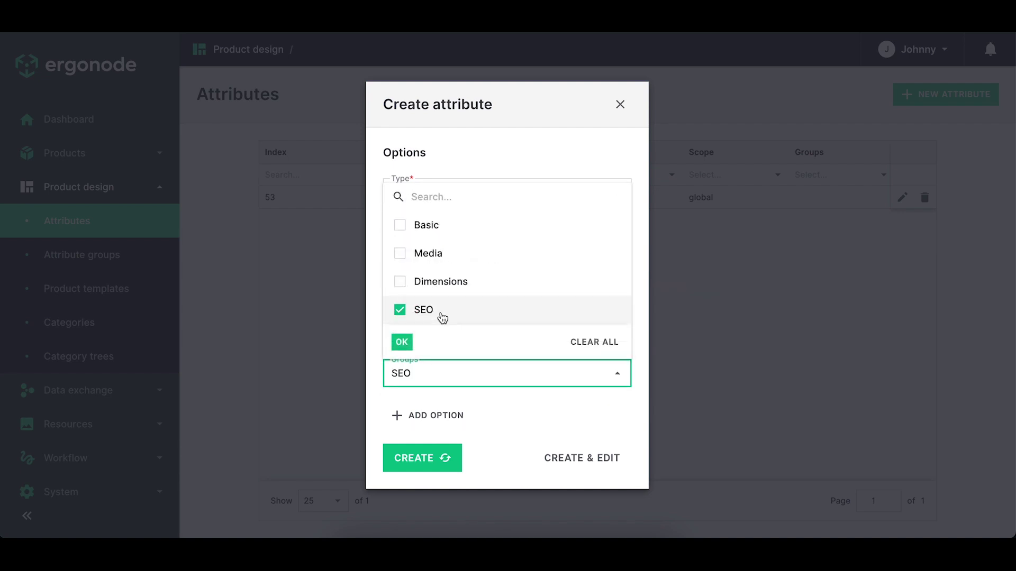
click(448, 283)
click(401, 342)
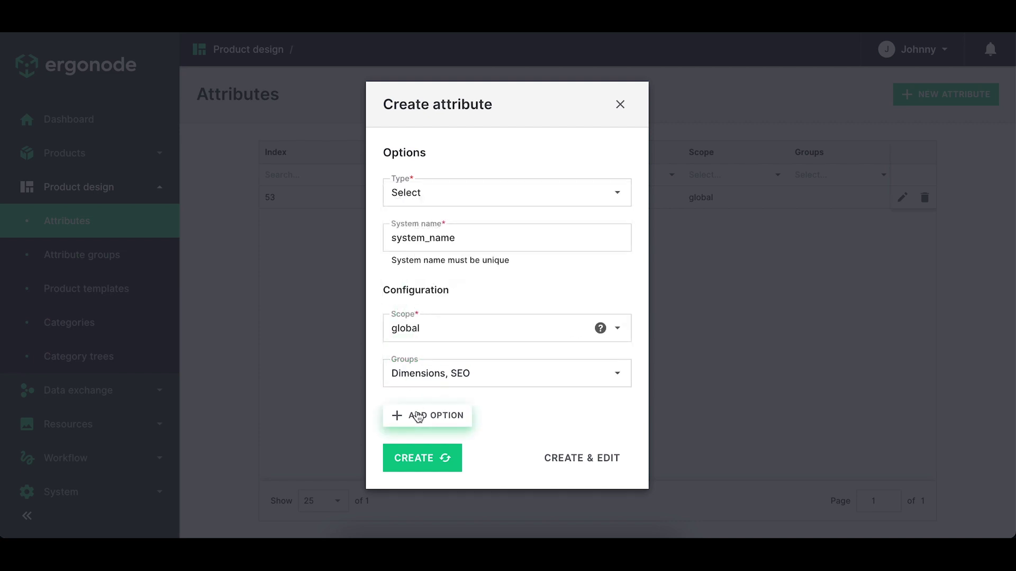
click(423, 415)
click(433, 395)
text(option 1)
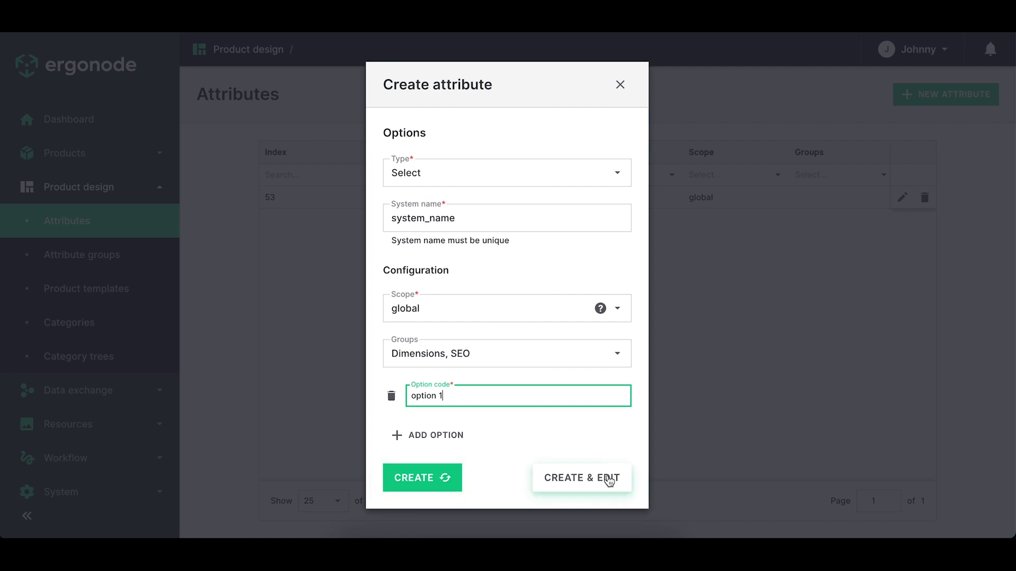
click(607, 478)
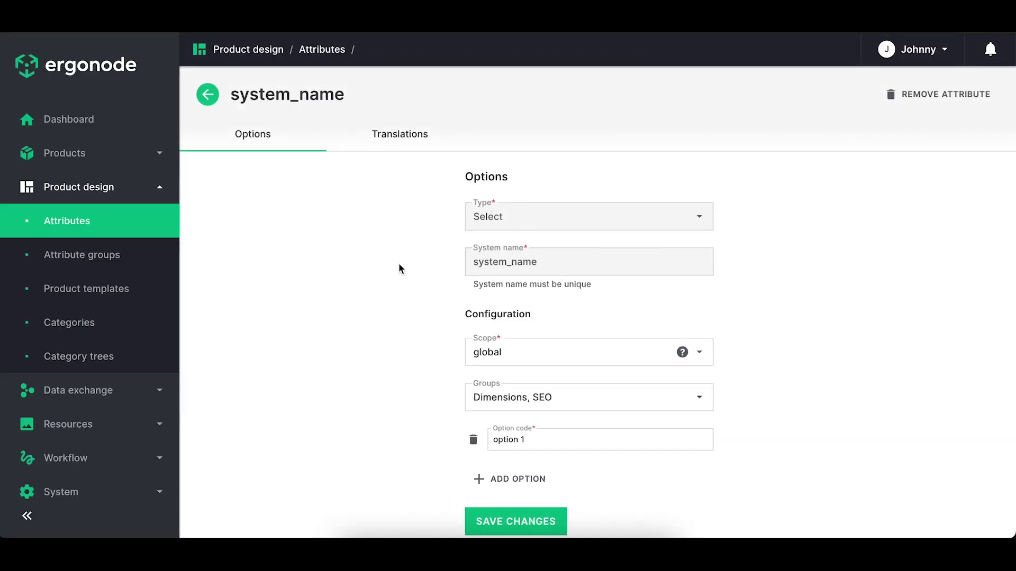
Step: Check system_name's global scope and groups, then show its English (United Kingdom) translations
scroll(401, 267, down, 1)
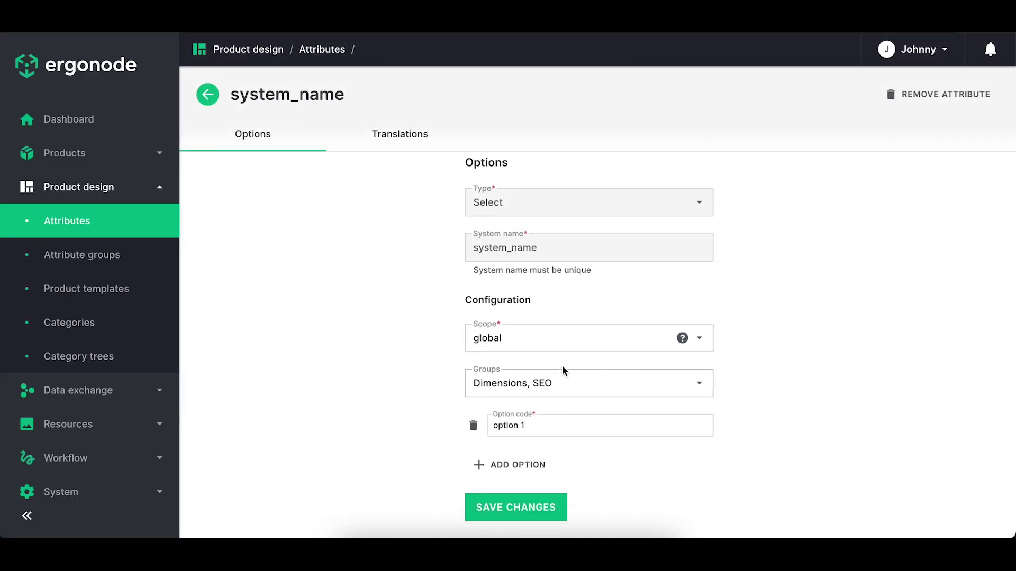
click(549, 333)
click(539, 365)
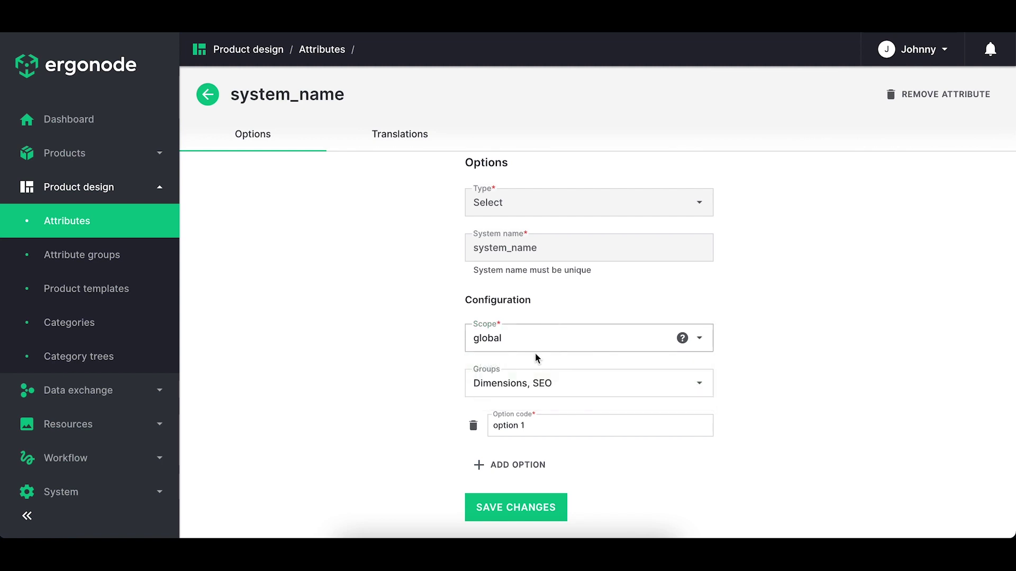
click(525, 379)
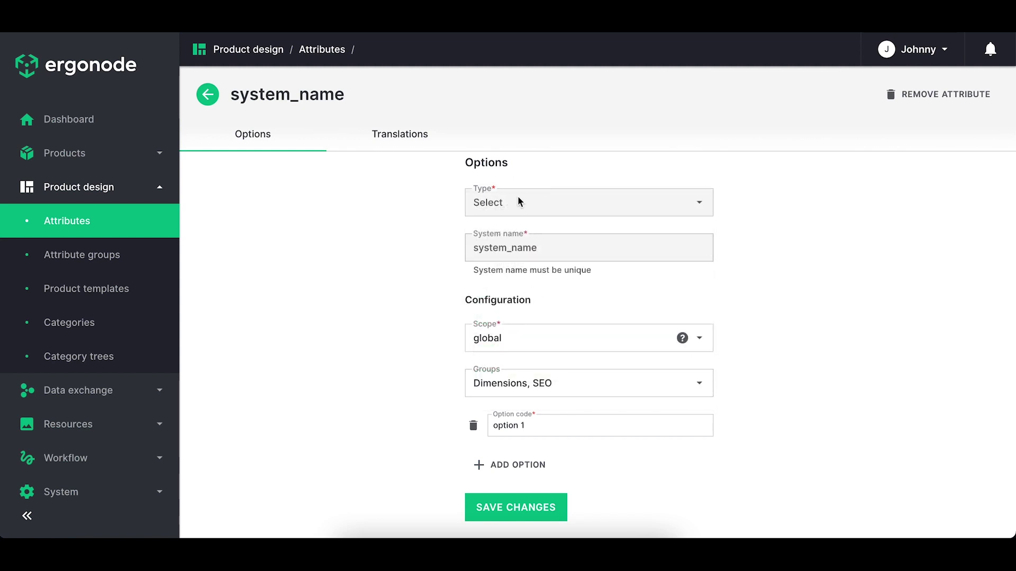
click(384, 136)
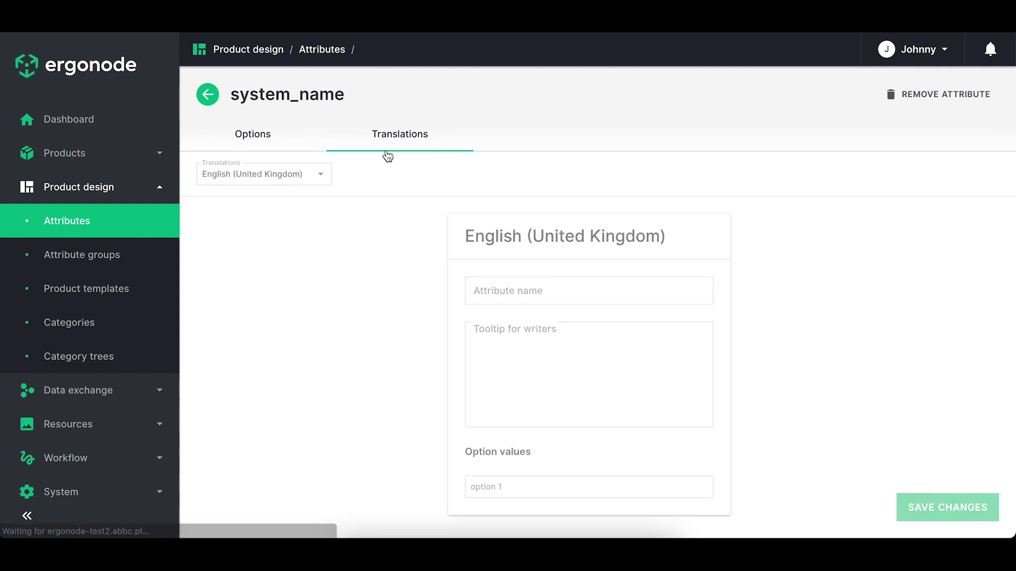
Step: Add Dutch (Netherlands) to the system_name translation languages
click(314, 180)
click(288, 243)
click(211, 335)
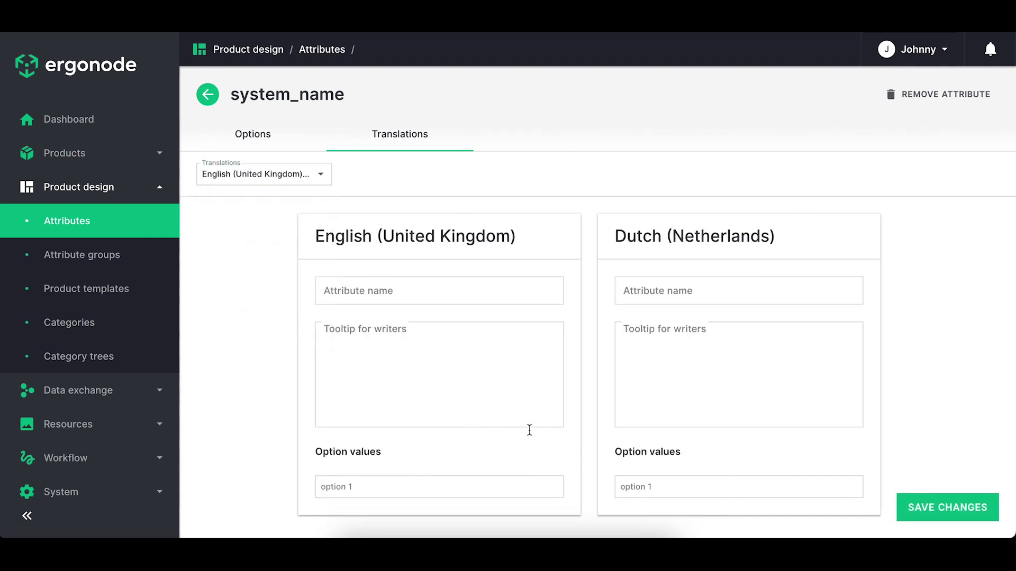
Step: Save the system_name translations and go to the Product templates list
click(680, 487)
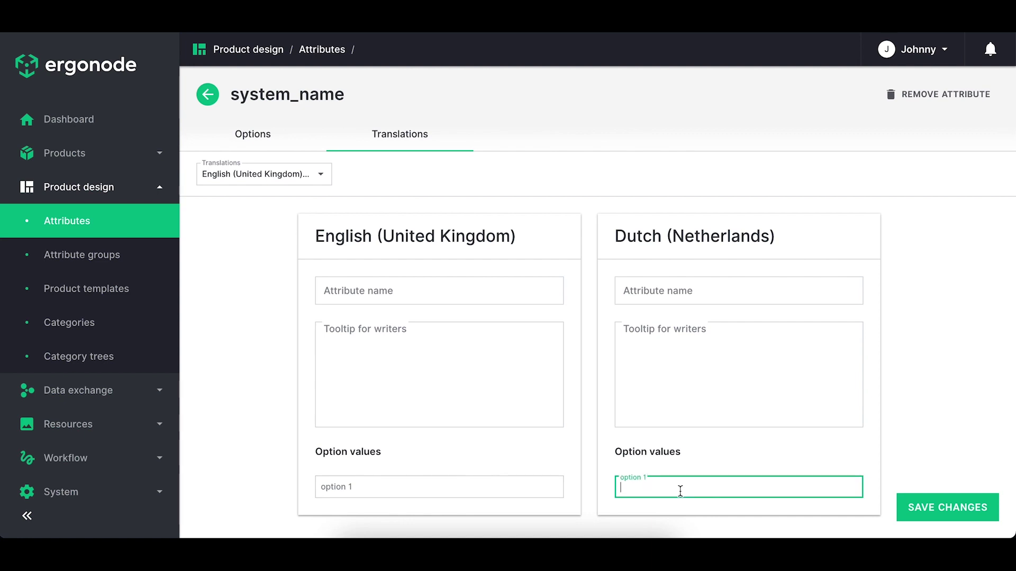
click(510, 486)
click(947, 507)
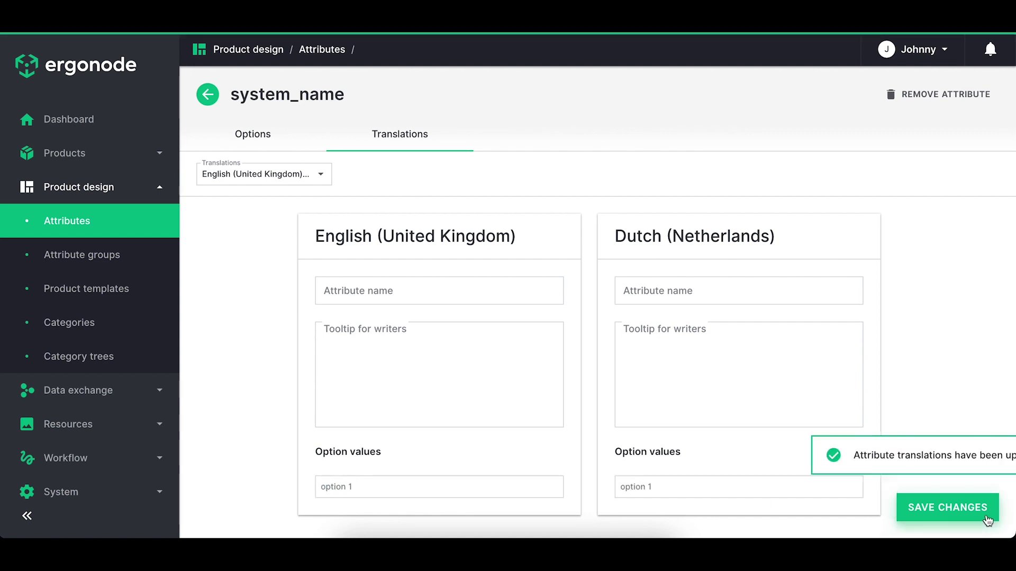
click(98, 287)
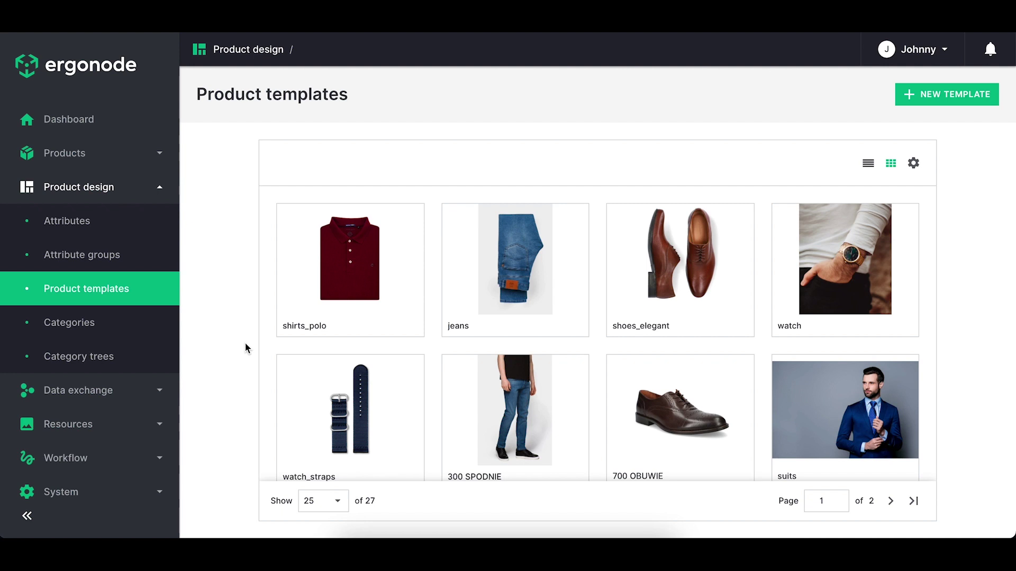
scroll(386, 364, down, 1)
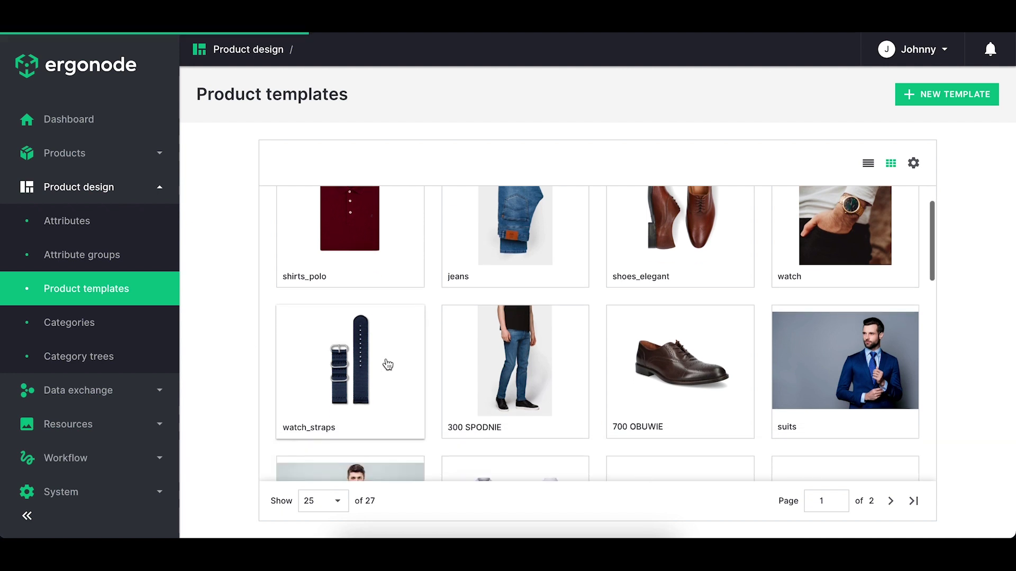
scroll(386, 364, down, 4)
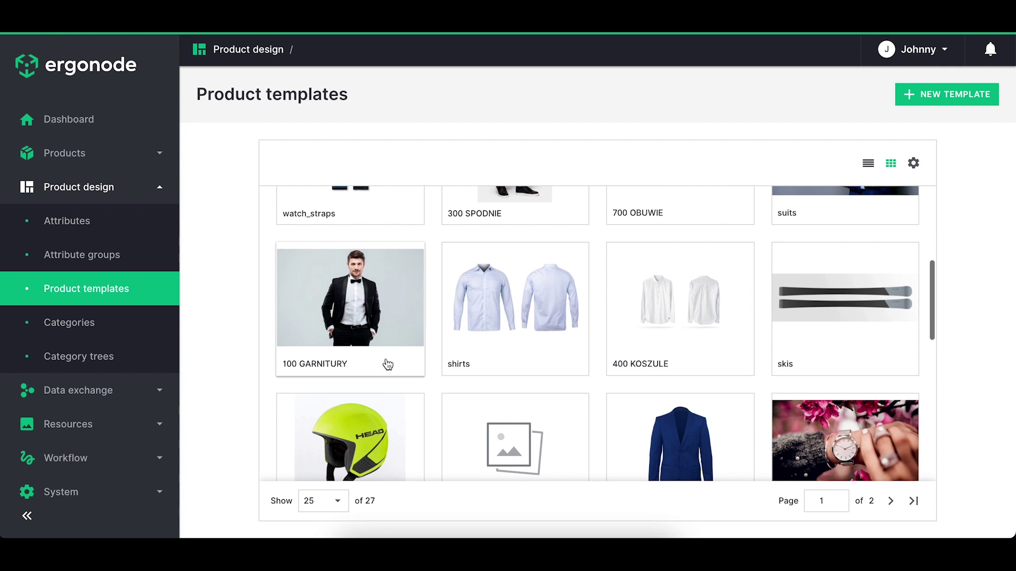
scroll(387, 364, down, 2)
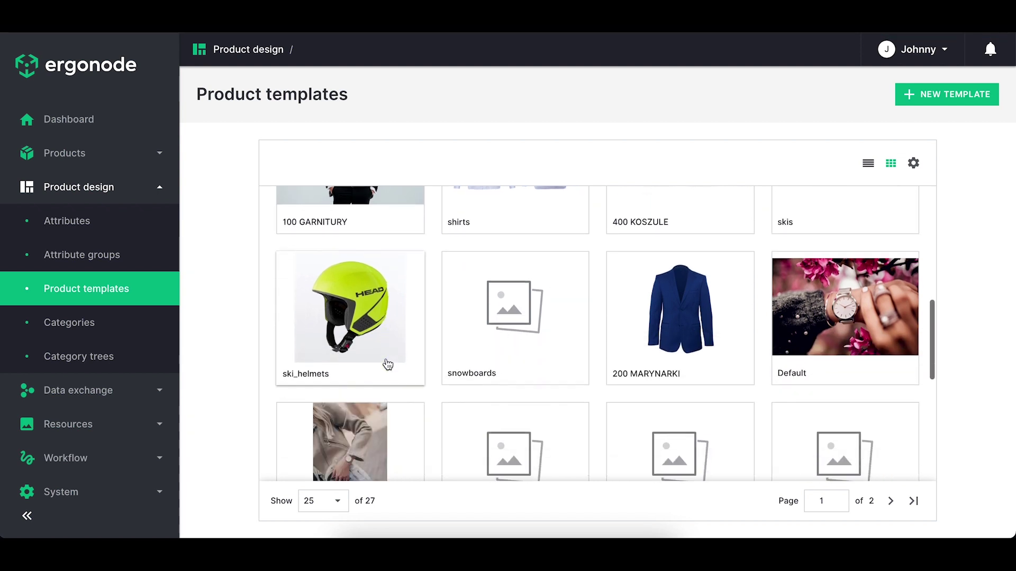
scroll(387, 364, down, 2)
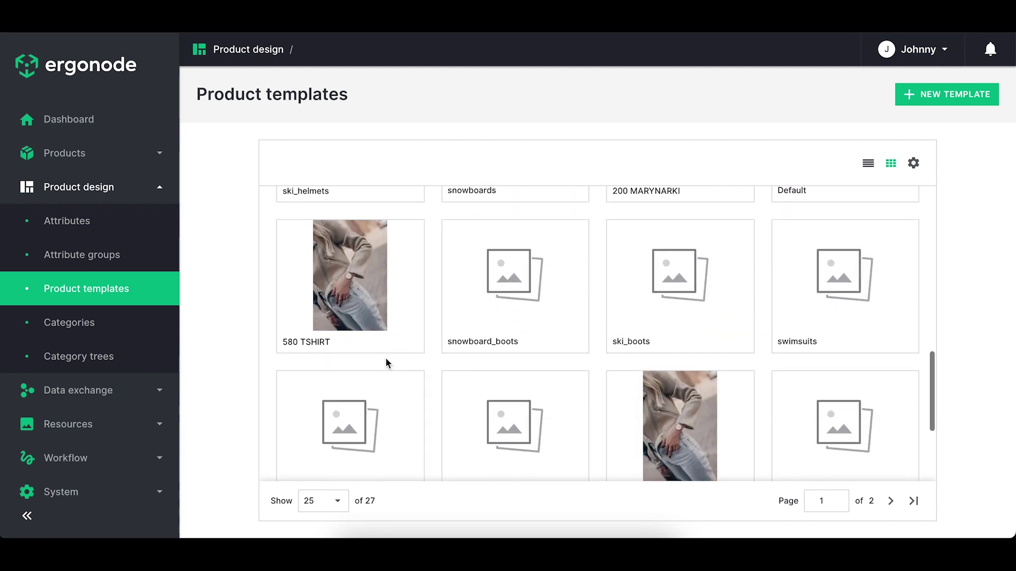
scroll(387, 364, down, 2)
scroll(386, 364, down, 2)
scroll(387, 364, up, 3)
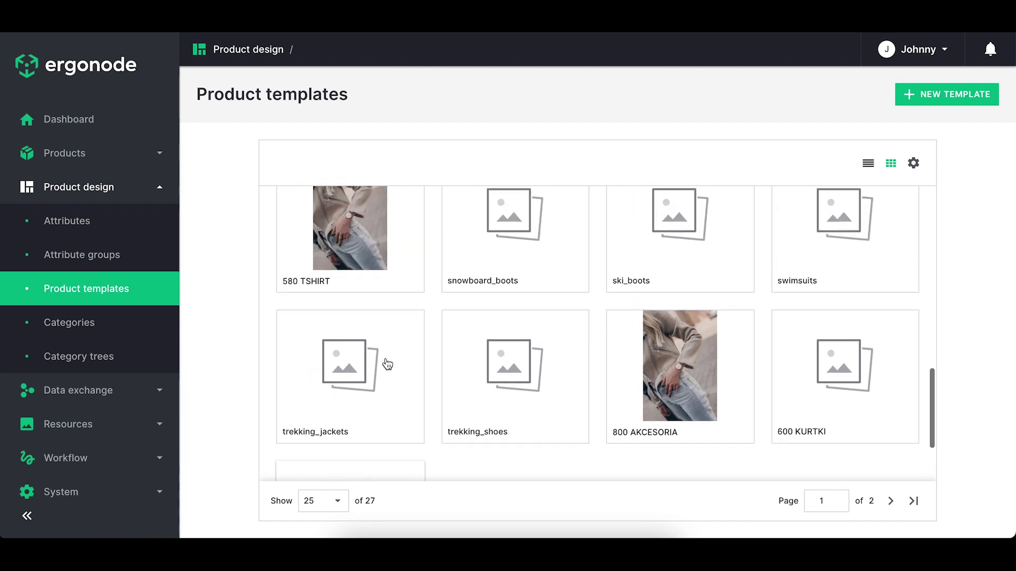
scroll(385, 357, up, 6)
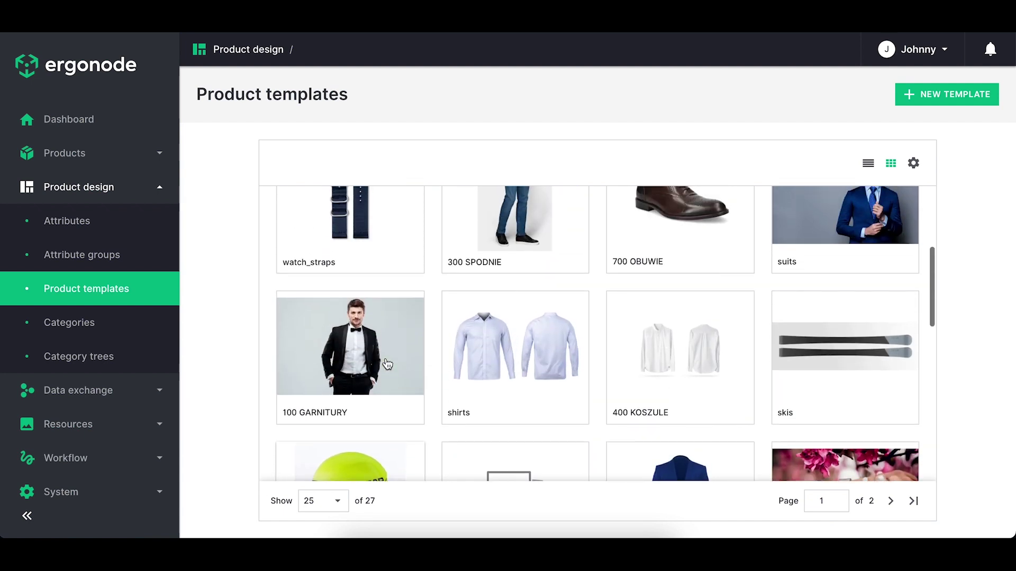
scroll(386, 364, up, 2)
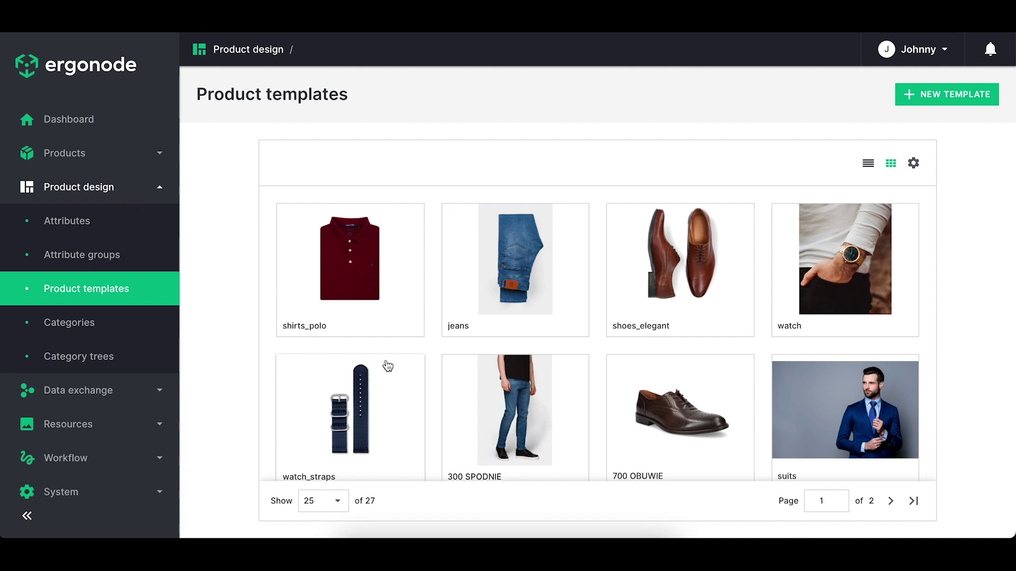
click(345, 280)
key(alt+Left)
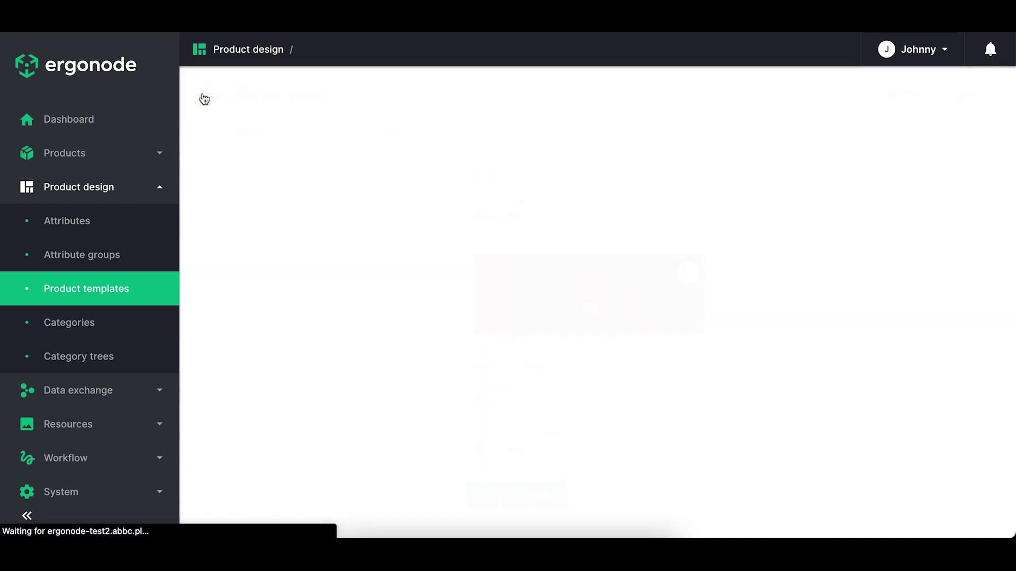
scroll(469, 400, down, 5)
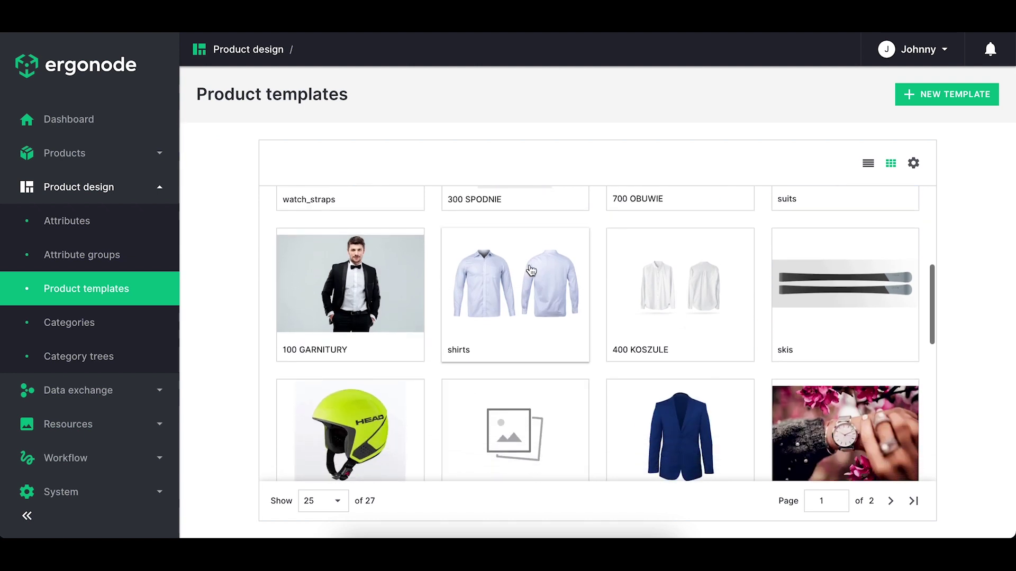
click(531, 271)
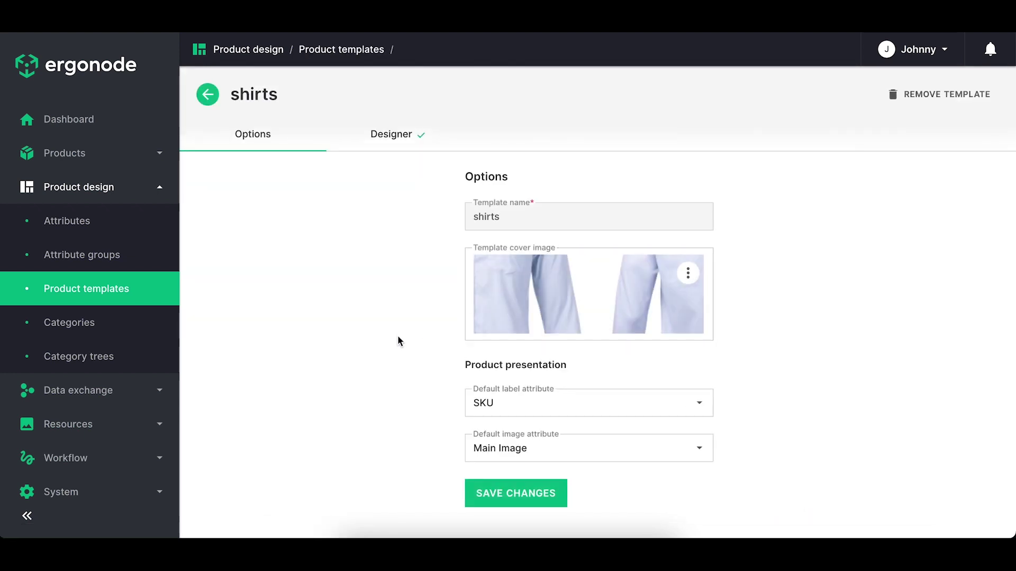
click(209, 96)
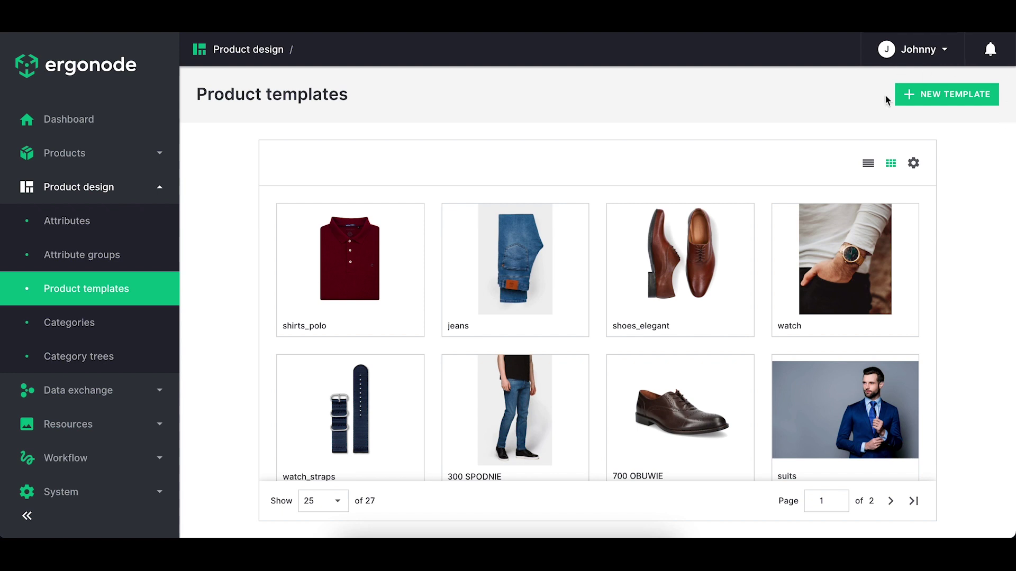
click(950, 95)
Step: Create template 'template_name_1' with SKU as label attribute and no image attribute
click(485, 181)
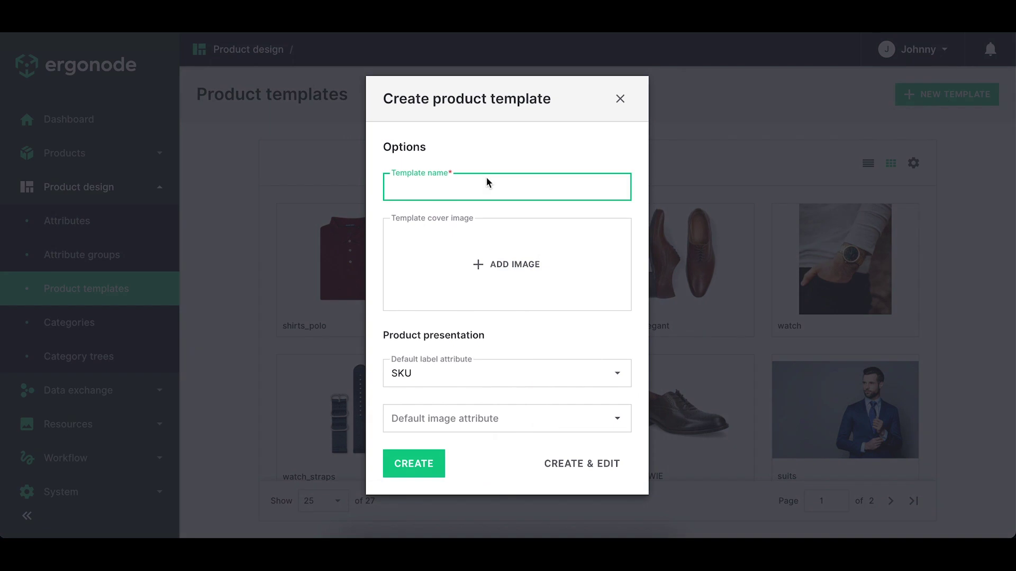
text(template_name_1)
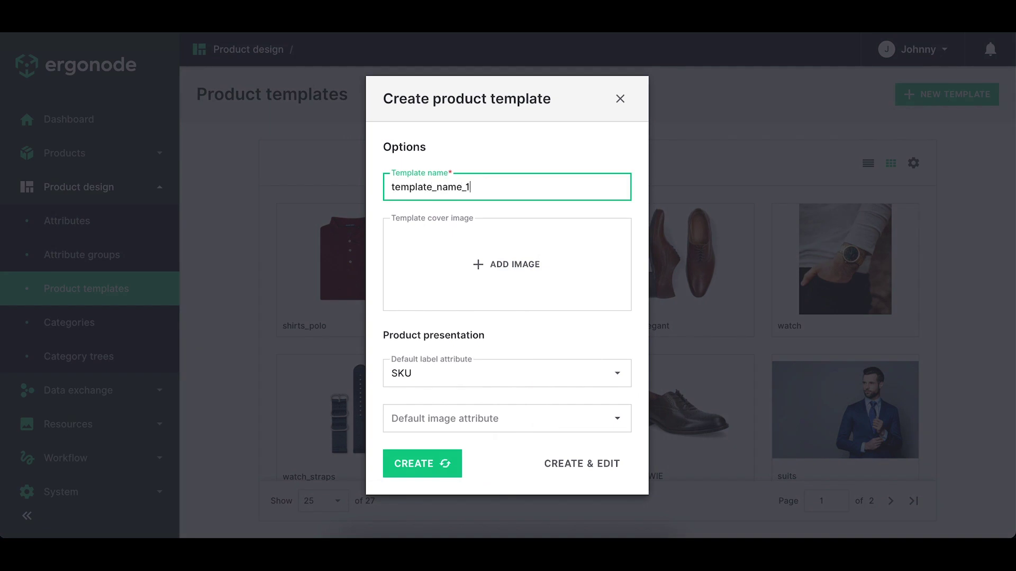
click(491, 376)
click(485, 407)
click(486, 411)
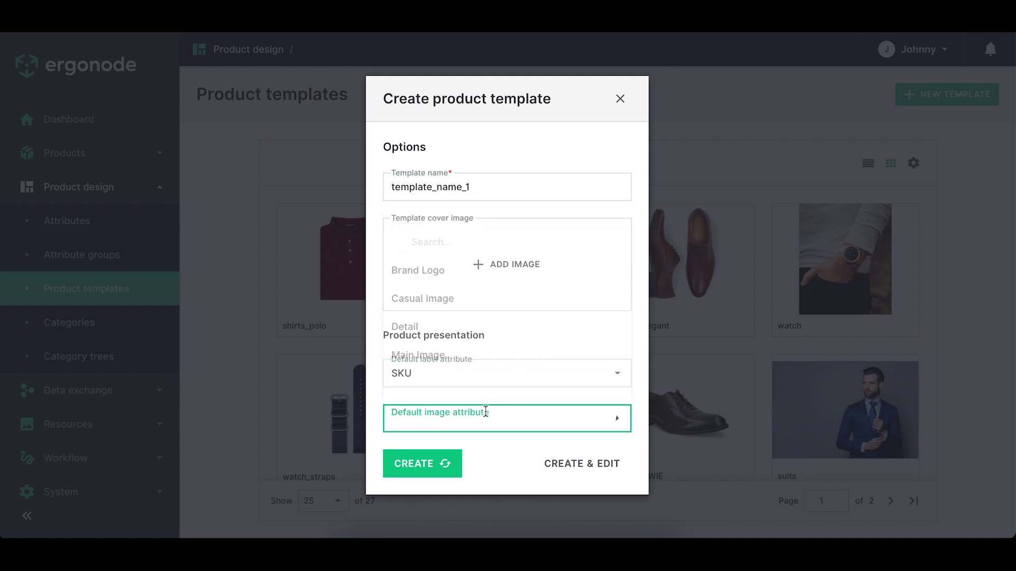
click(567, 468)
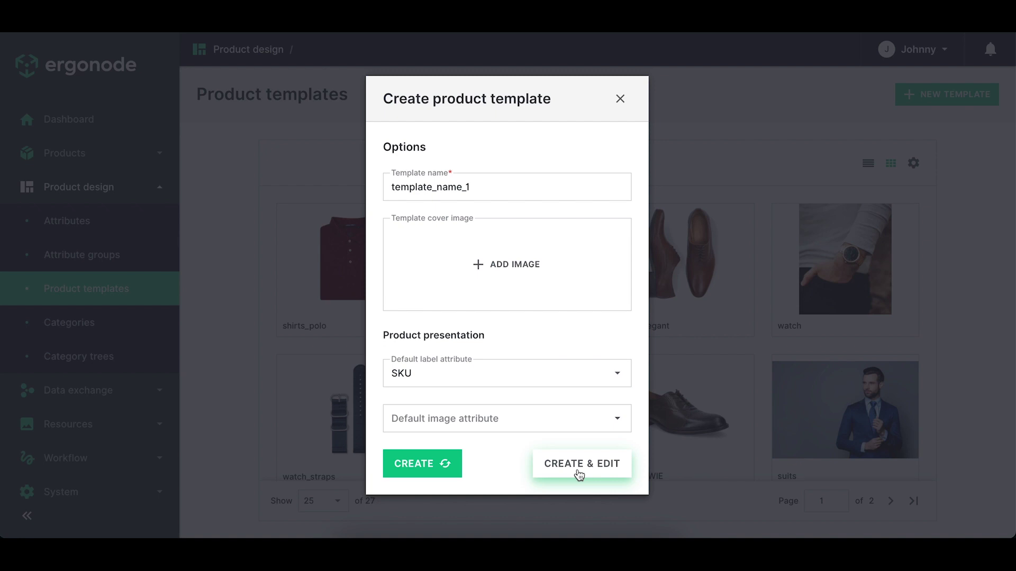
click(579, 474)
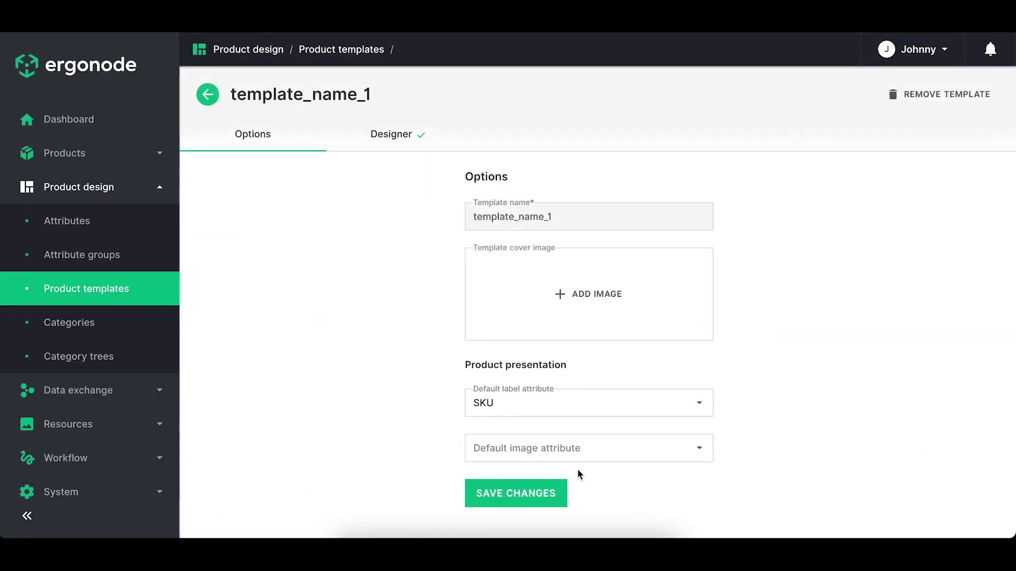
click(390, 150)
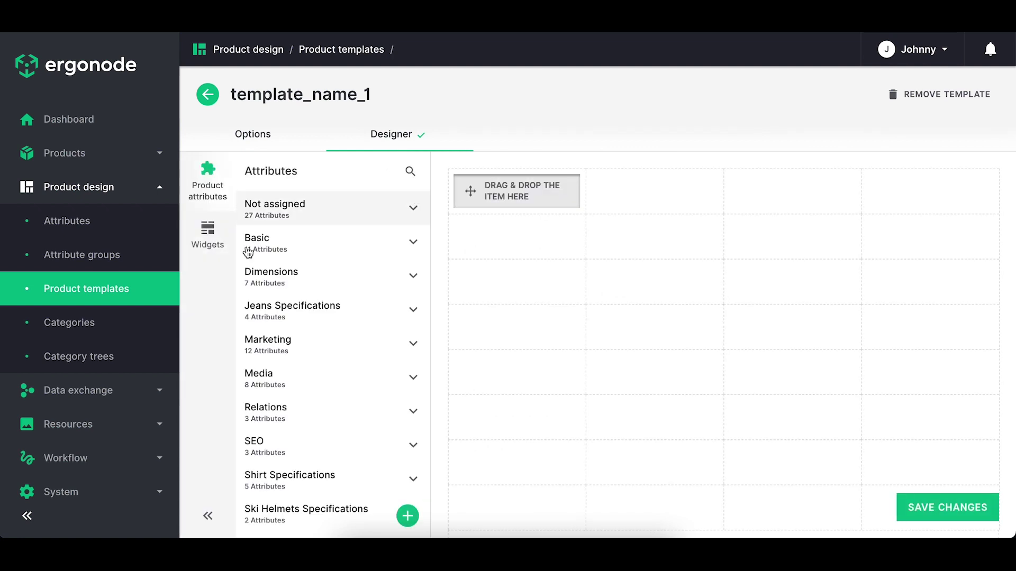
click(202, 236)
click(205, 196)
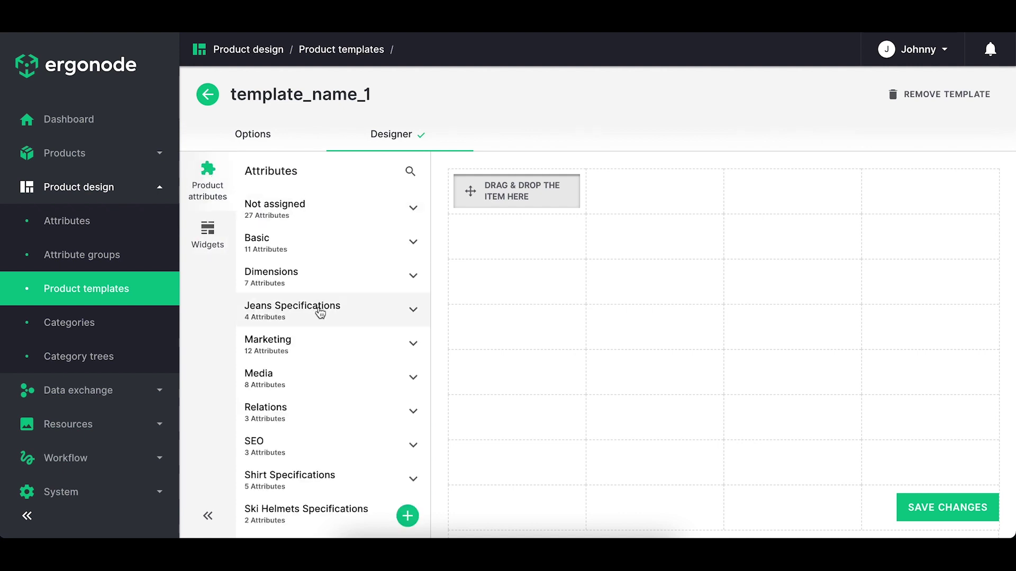
scroll(320, 311, down, 5)
scroll(319, 312, up, 5)
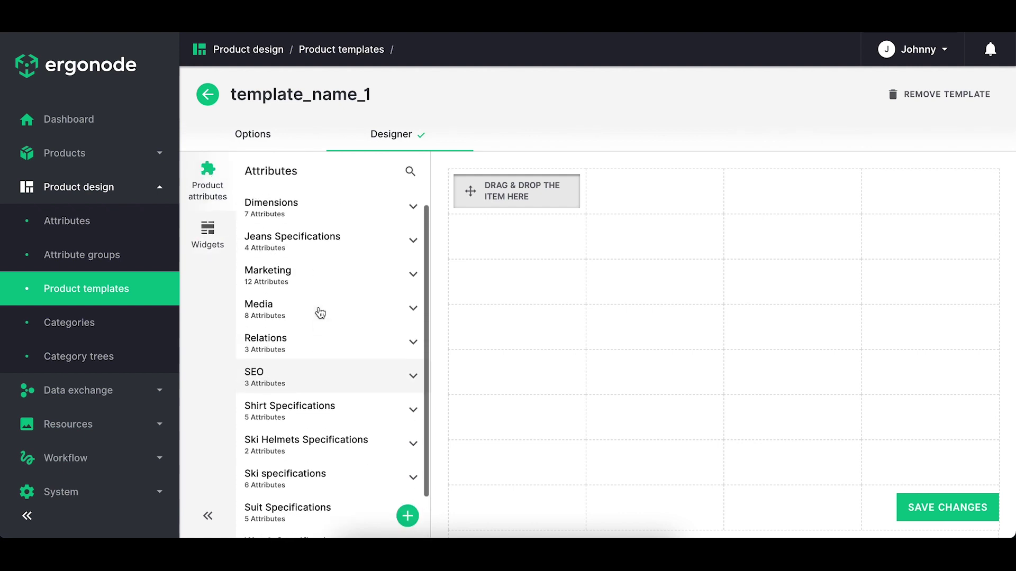
click(410, 171)
click(362, 204)
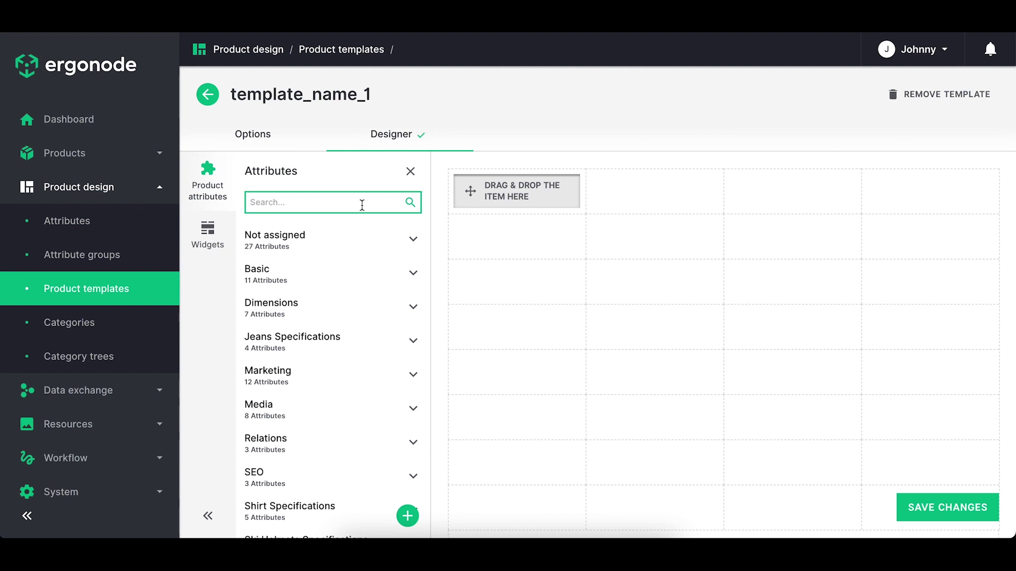
text(d)
key(BackSpace)
click(407, 516)
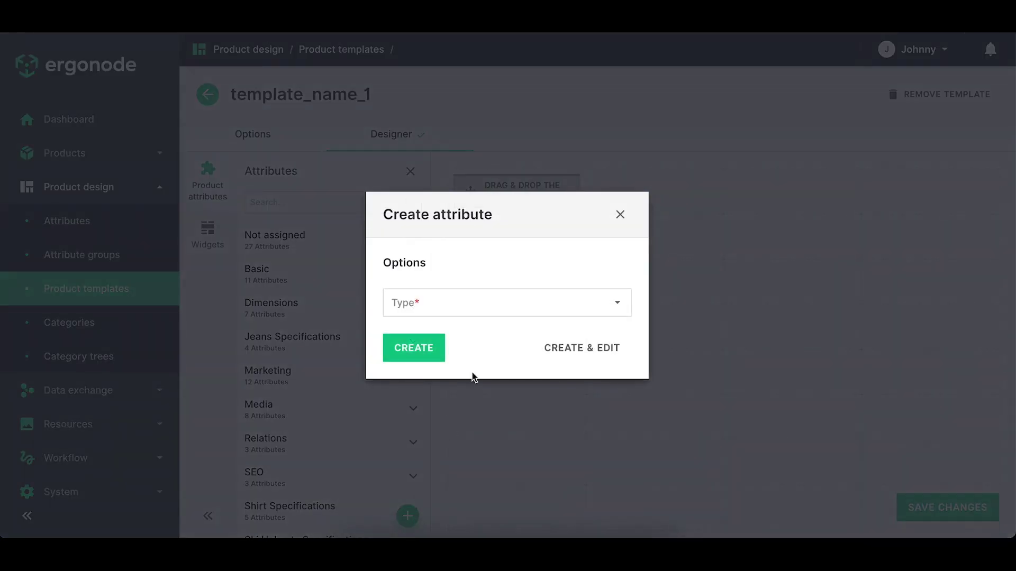
click(620, 214)
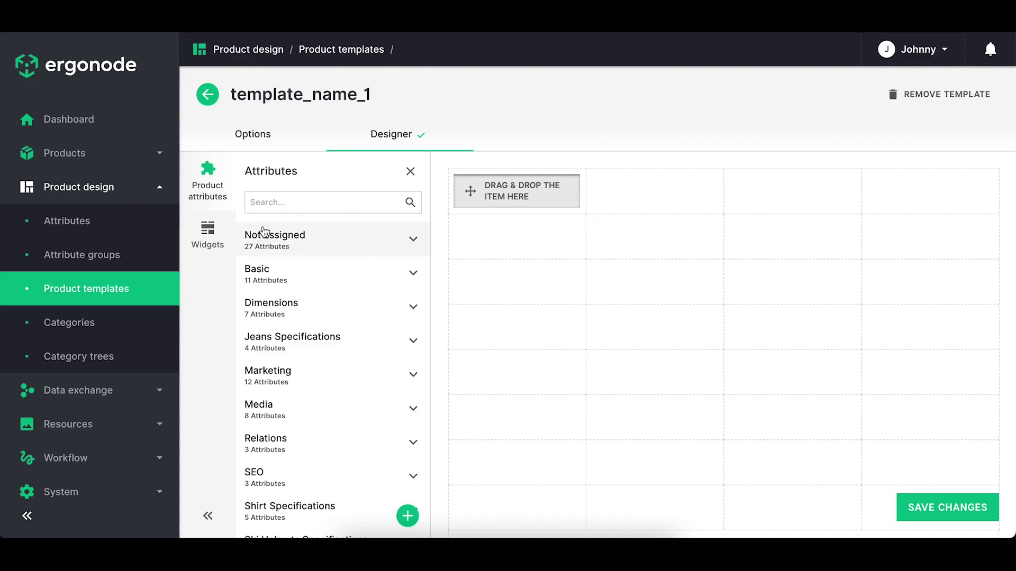
click(204, 233)
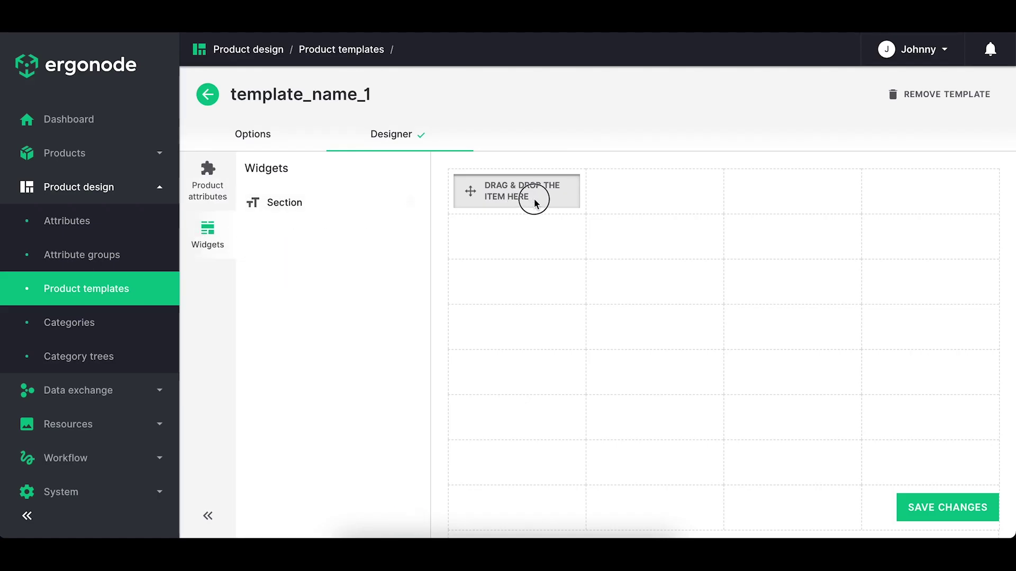
Step: Add a 'Product Information' section at the template top, stretched across the full row
drag(349, 214, 534, 202)
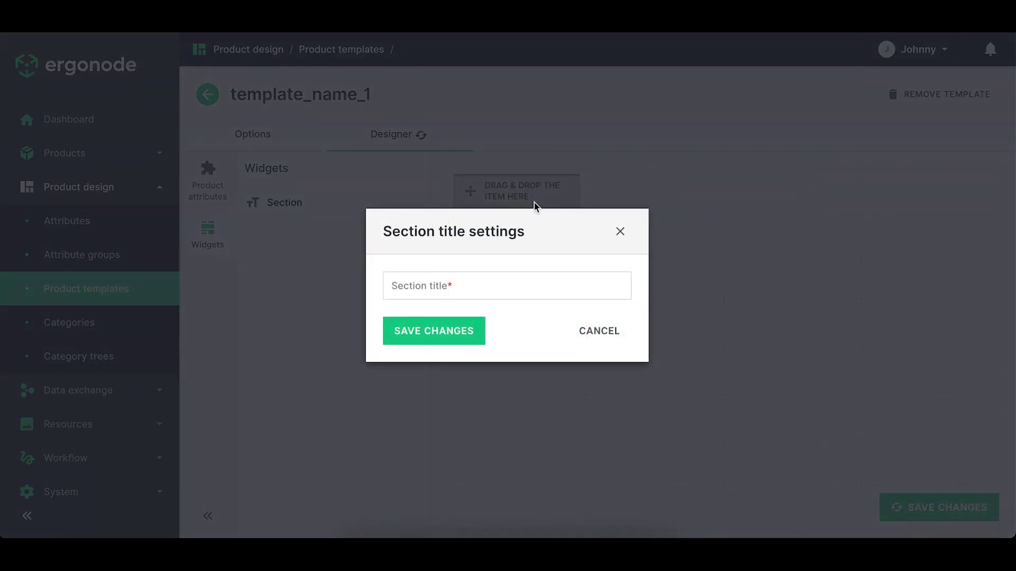
click(509, 275)
text(Product Information)
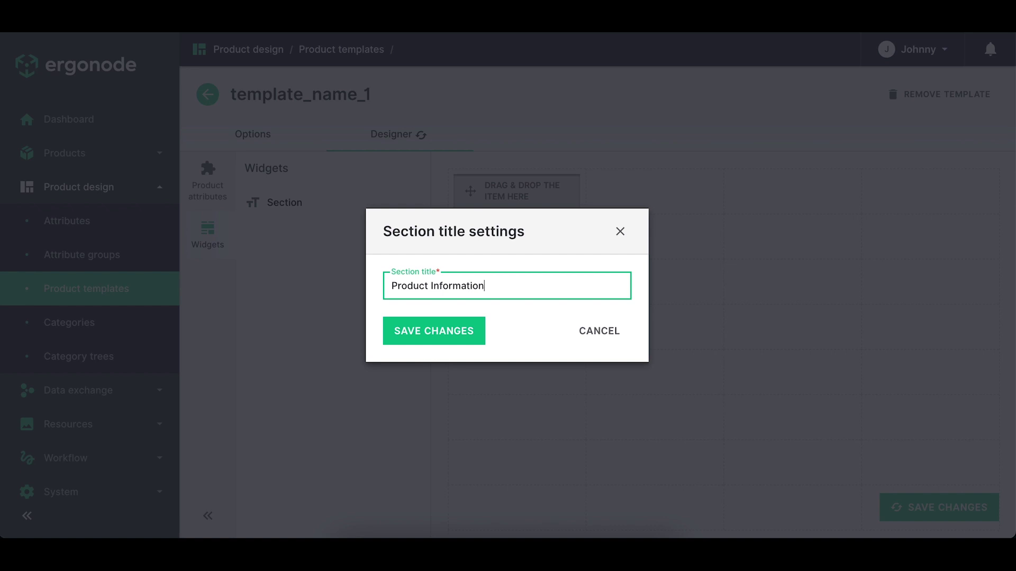
click(470, 328)
drag(576, 205, 910, 207)
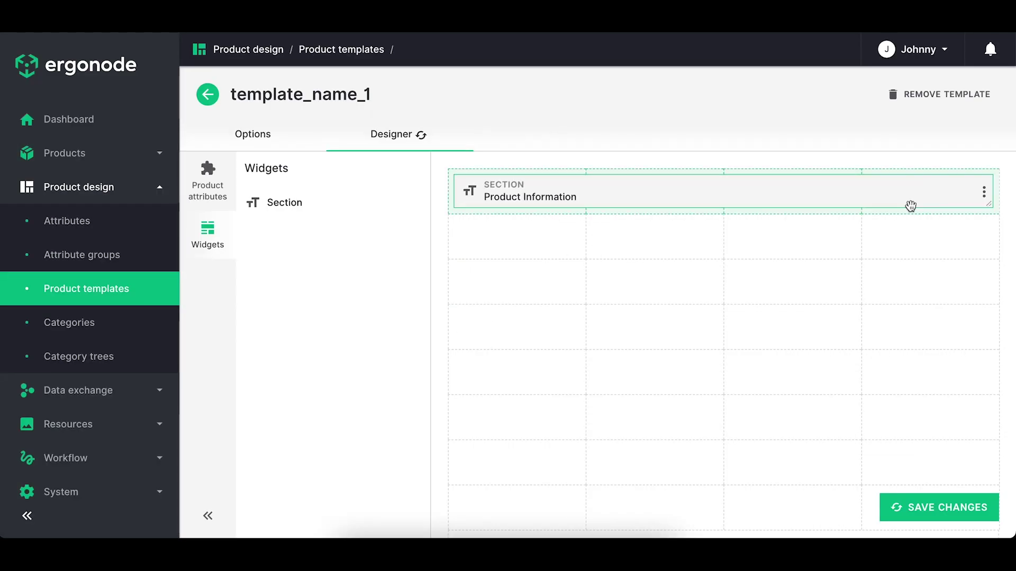
Step: Place Brand, Family and a two-column, four-row Main Image under Product Information
click(212, 192)
click(283, 273)
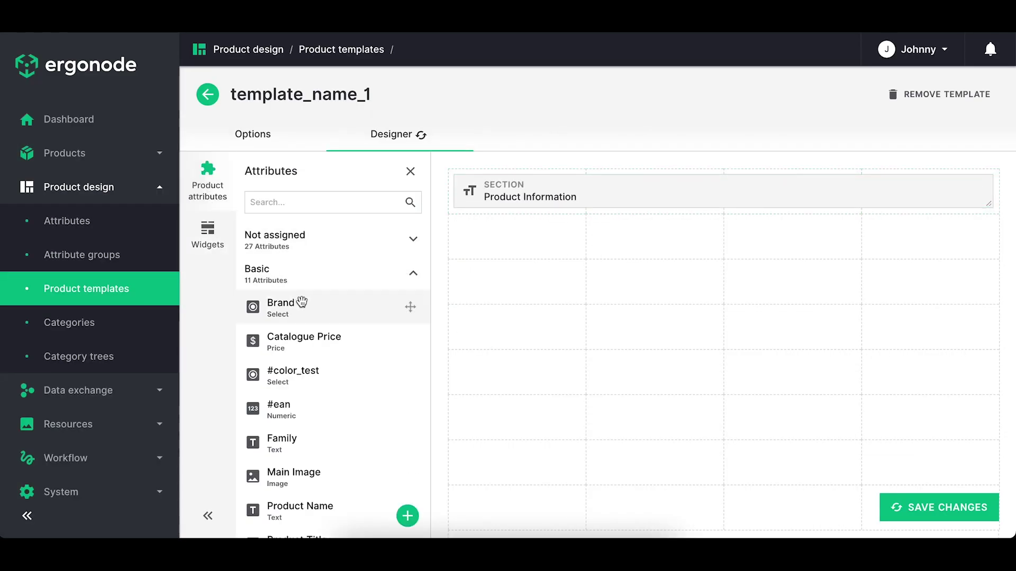
drag(288, 302, 505, 239)
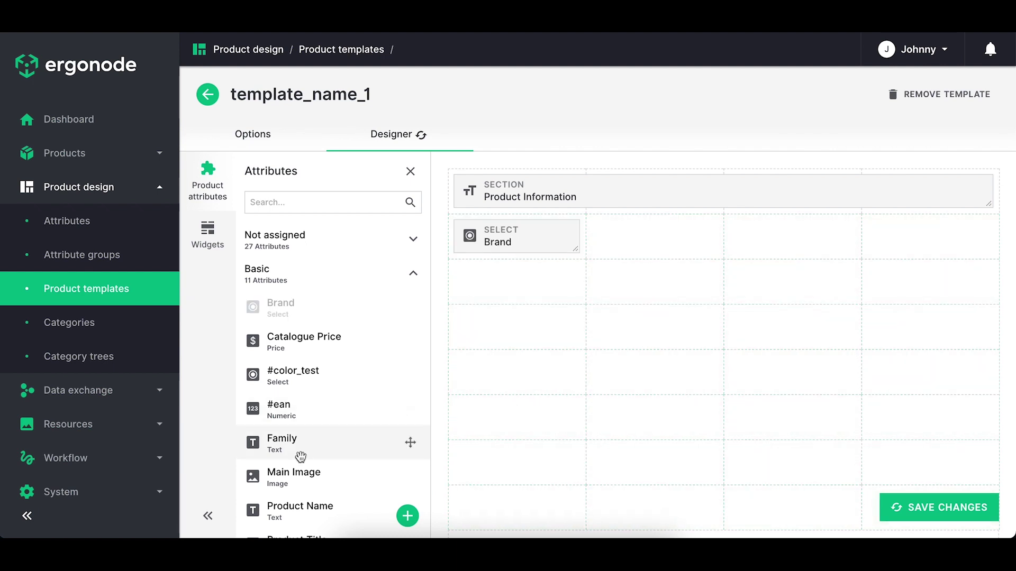
drag(300, 481, 718, 435)
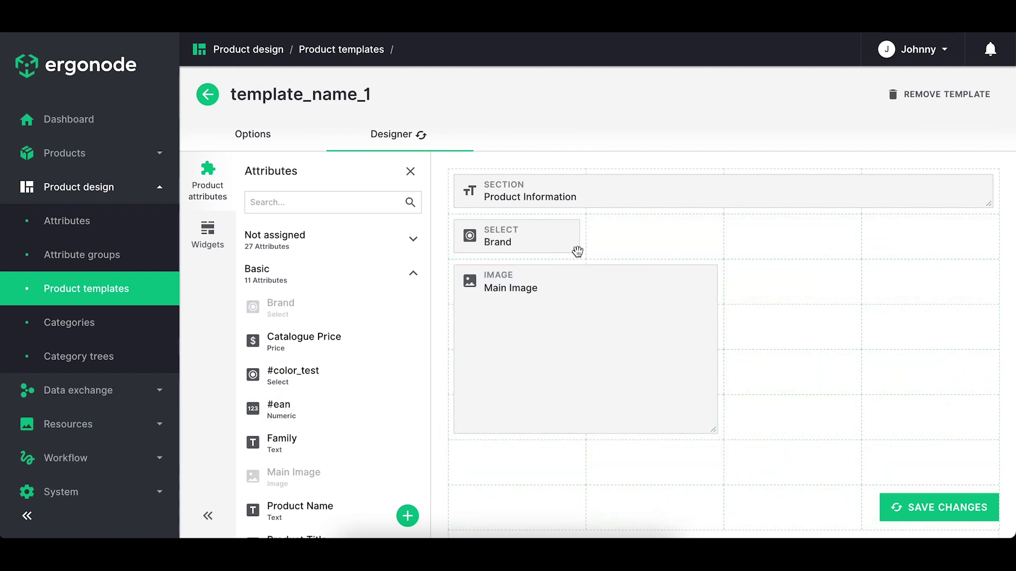
drag(576, 252, 709, 249)
drag(320, 443, 987, 248)
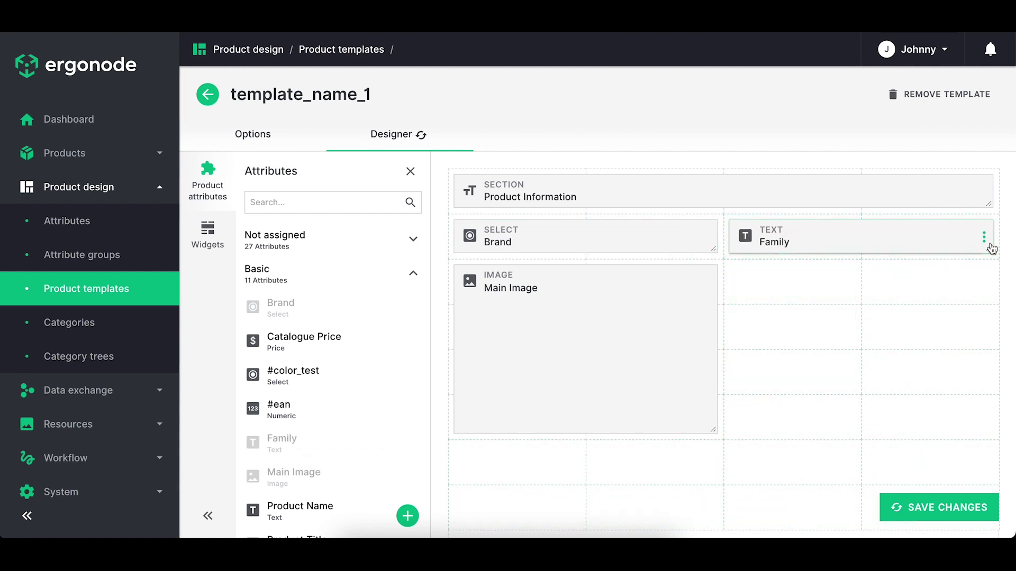
Step: Mark the Brand and Family fields as required
click(709, 236)
click(749, 260)
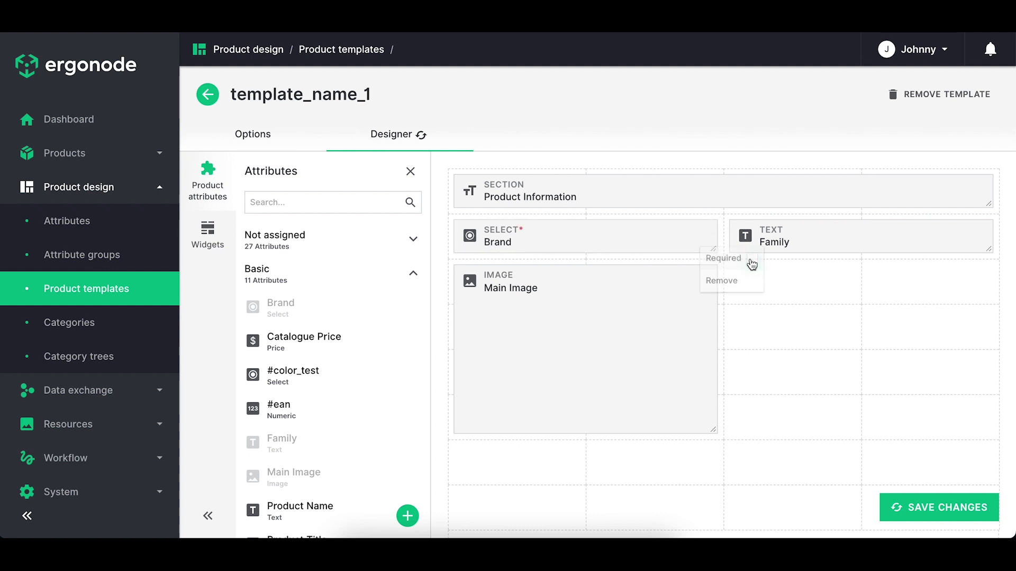
click(983, 237)
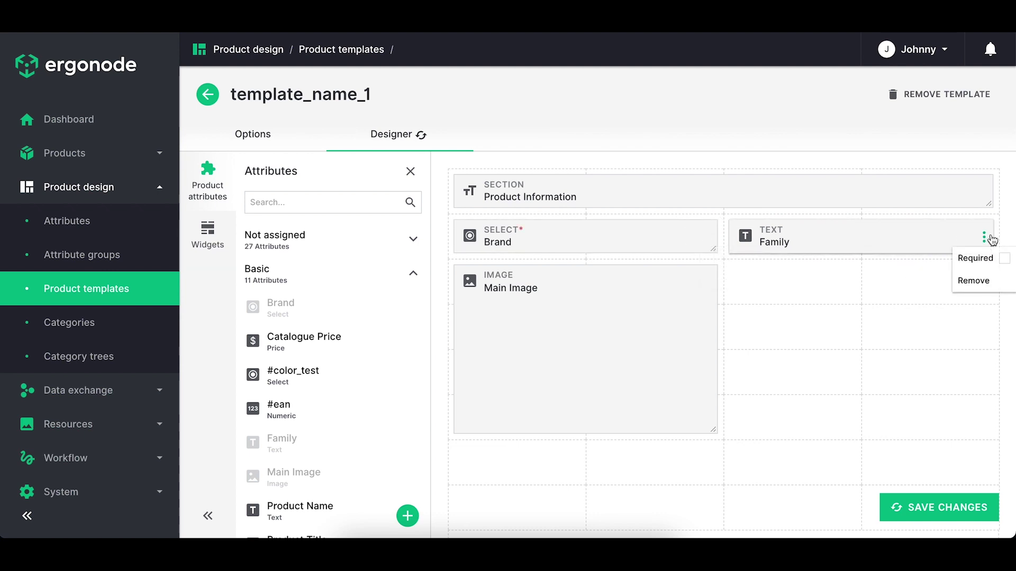
click(997, 260)
scroll(846, 330, down, 1)
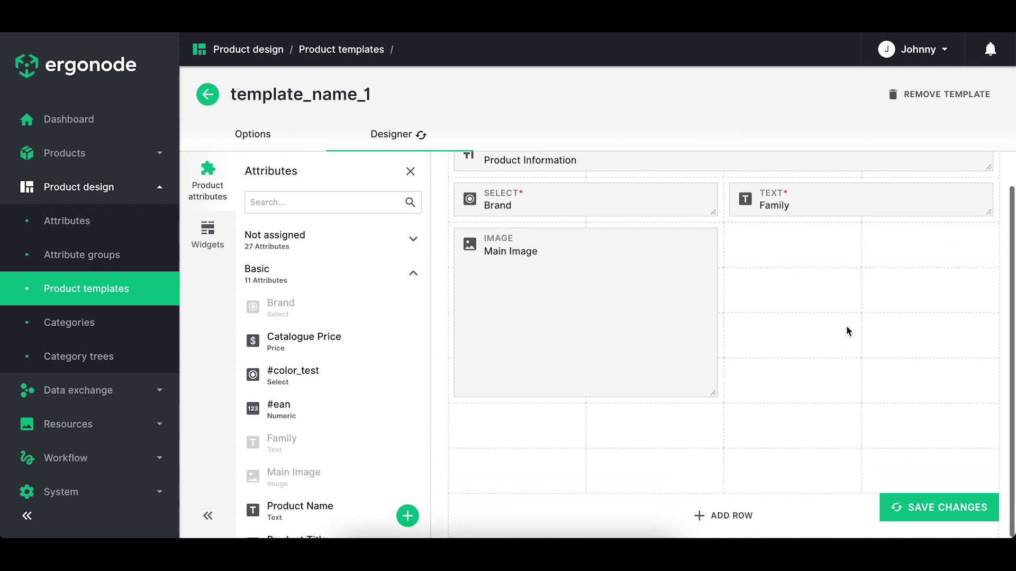
Step: Place the Short Description attribute beside Main Image
scroll(318, 460, down, 3)
scroll(316, 458, down, 2)
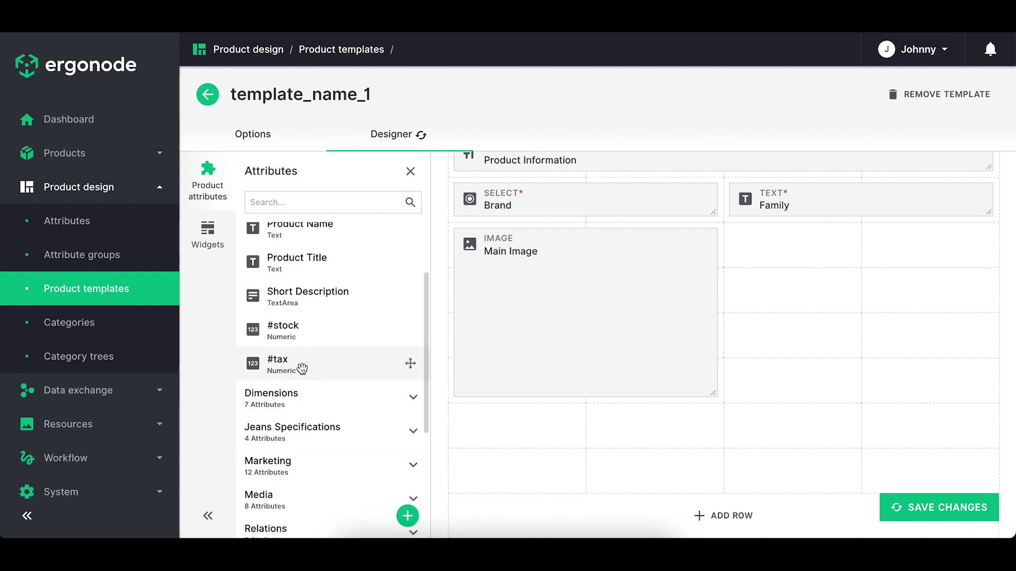
click(296, 307)
drag(297, 307, 987, 391)
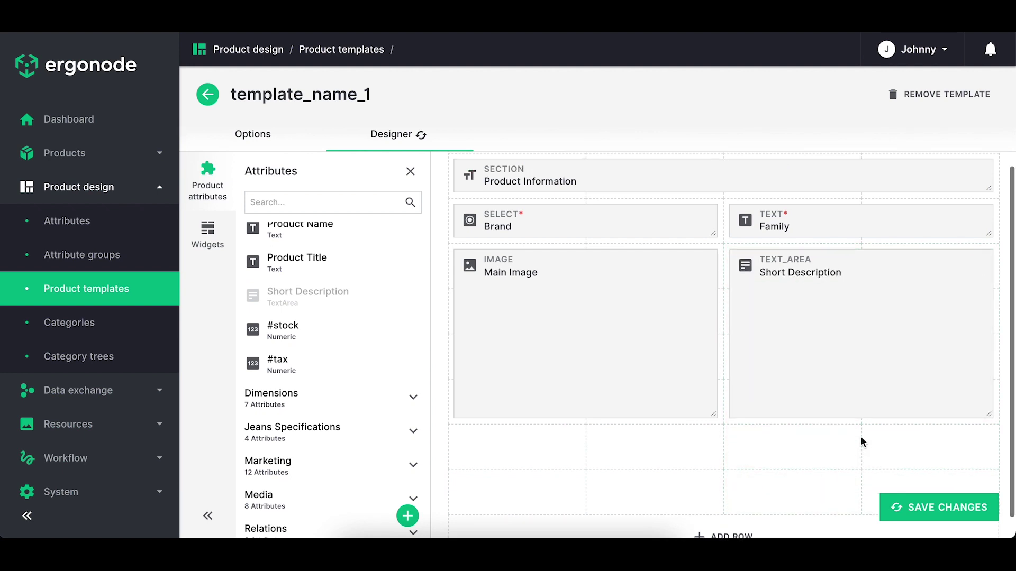
Step: Add a full-width 'SEO Description' section below the image row, plus extra empty rows
click(209, 237)
drag(273, 214, 500, 421)
click(473, 283)
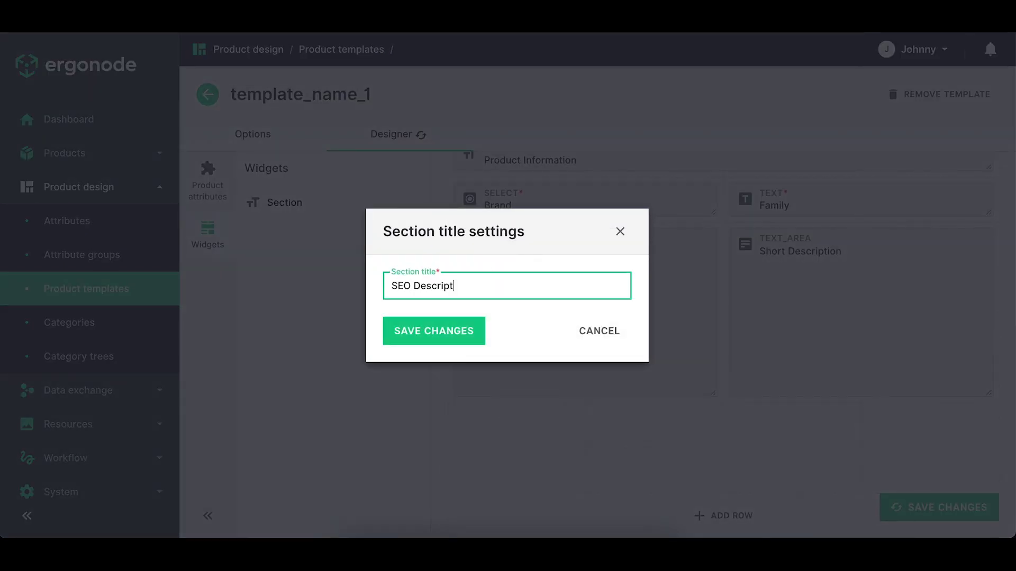
click(454, 332)
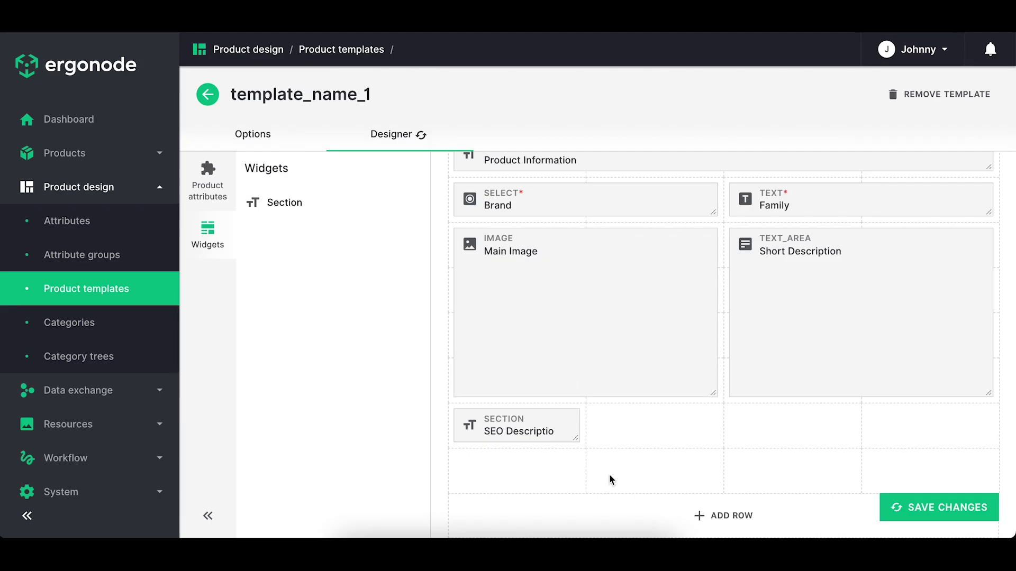
drag(575, 438, 984, 439)
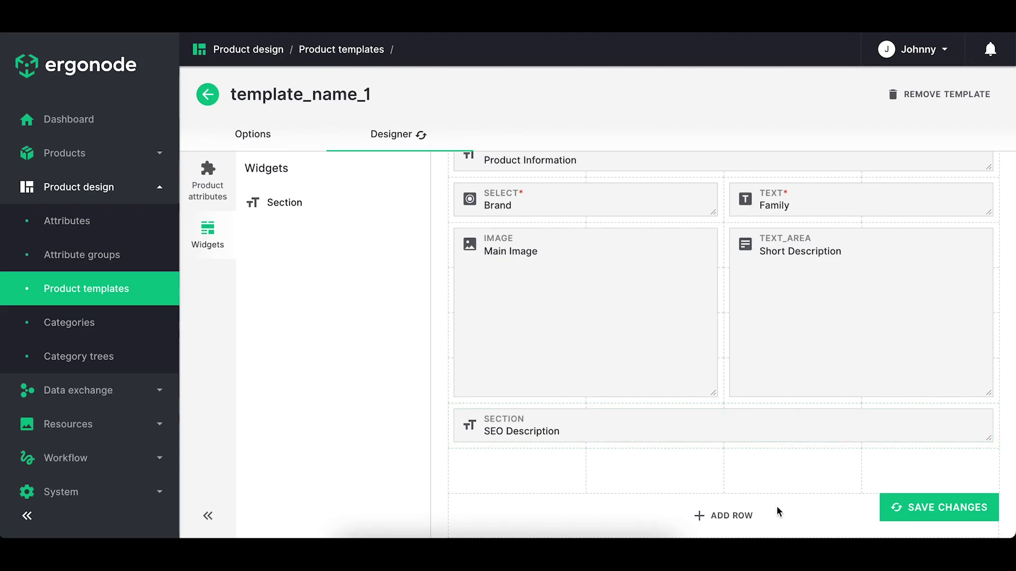
click(744, 522)
click(745, 524)
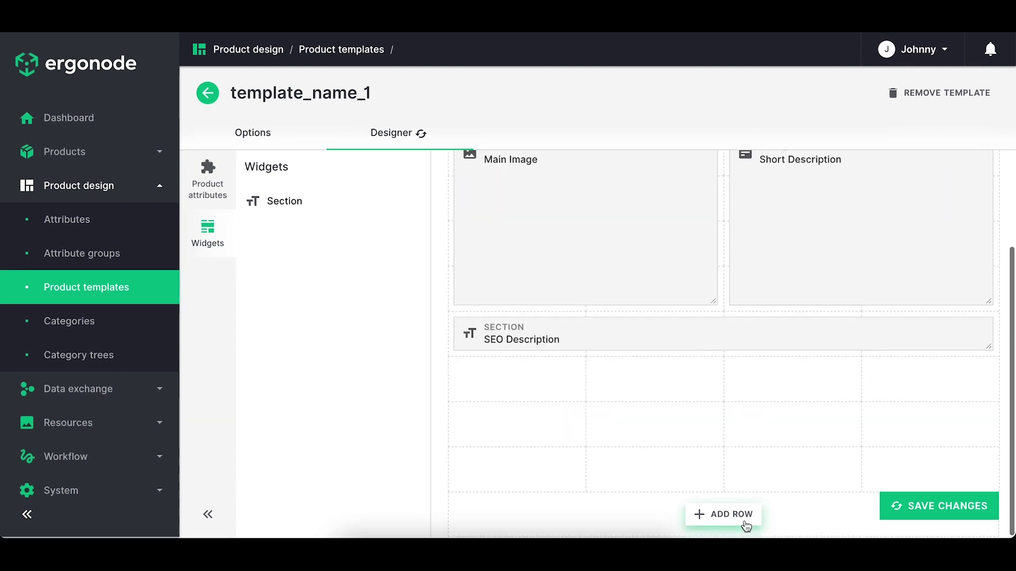
Step: Save the template_name_1 layout, check its options, and go to the product Catalog
click(945, 516)
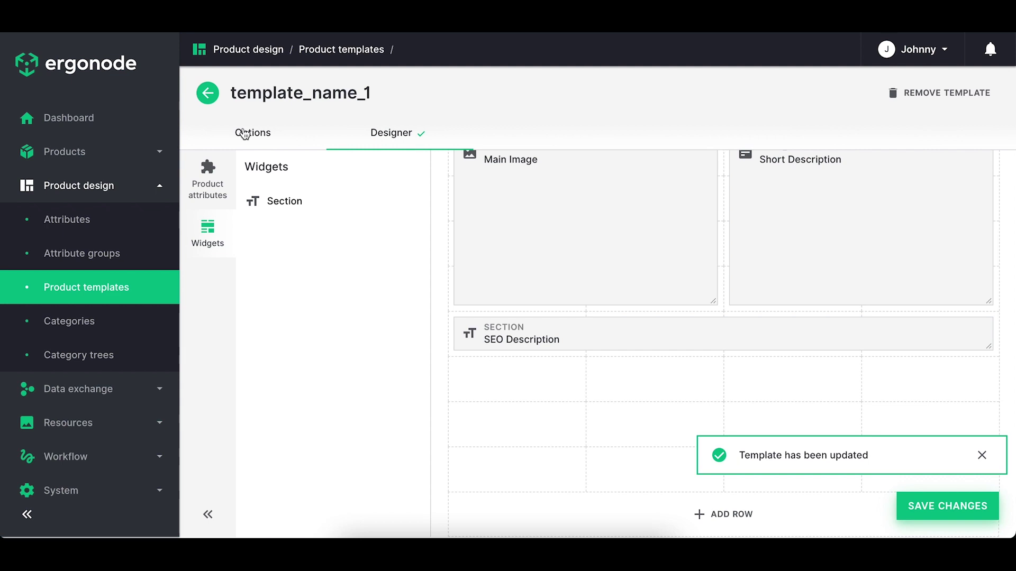
click(245, 133)
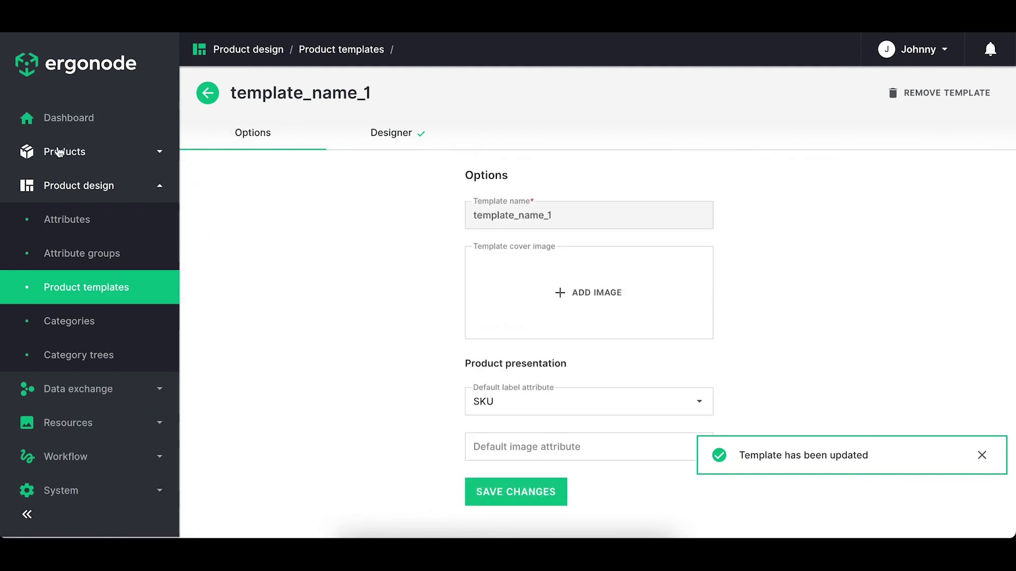
click(71, 153)
click(62, 189)
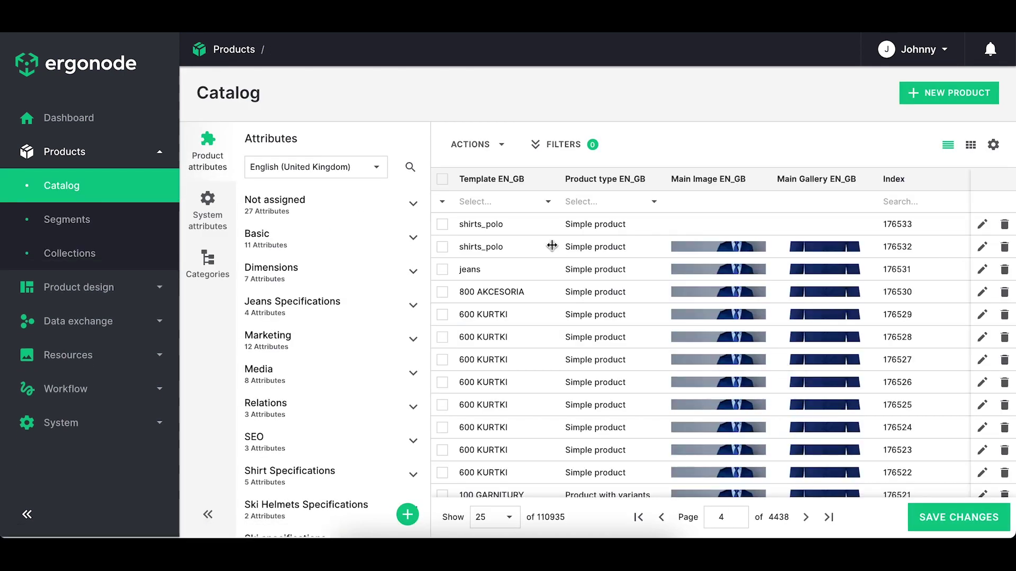
Step: Assign template_name_1 to product PT090118000122.MIXKOLOR.446, save, and preview its card
click(985, 251)
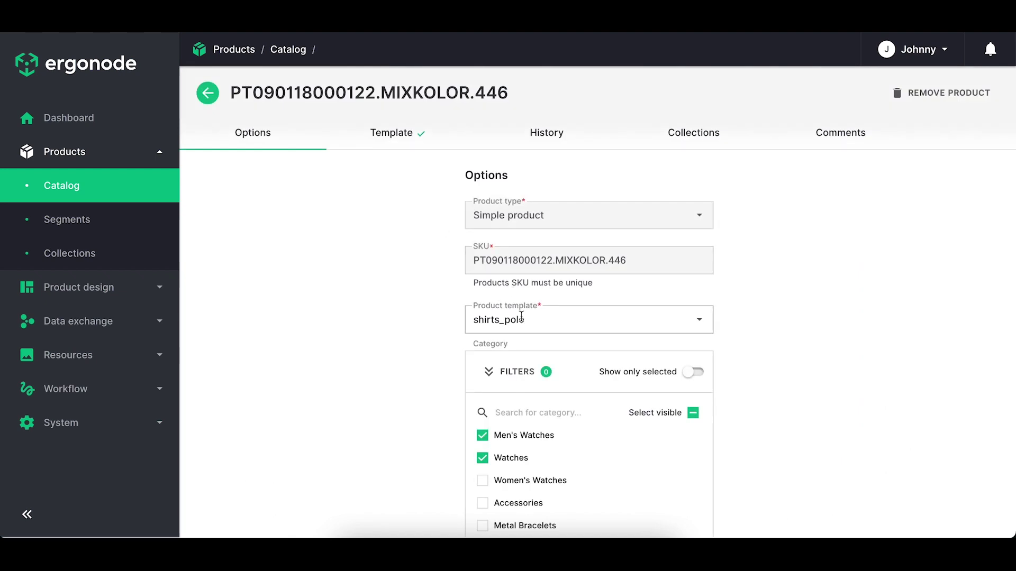
click(521, 319)
click(532, 381)
scroll(443, 391, down, 3)
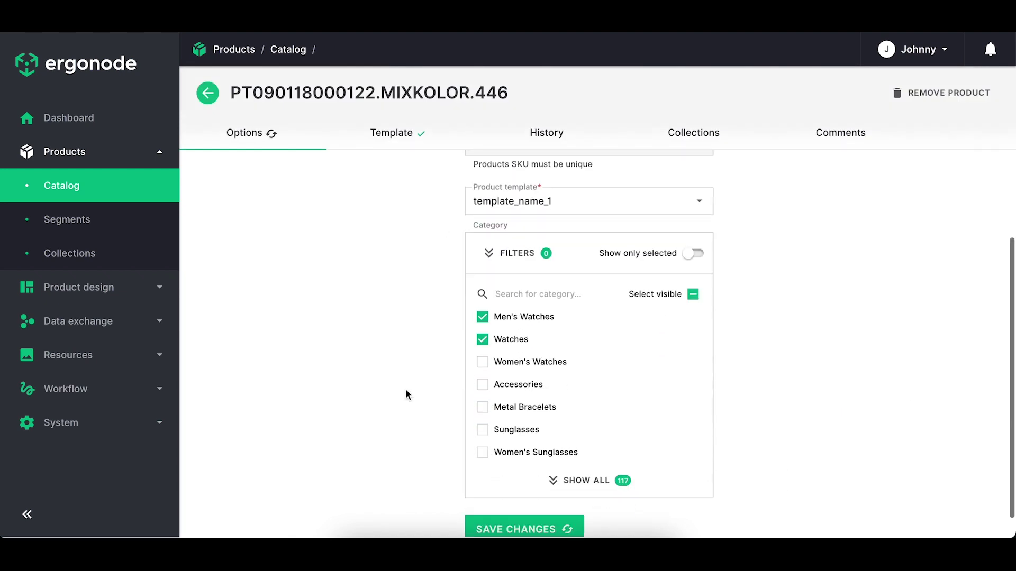
click(502, 505)
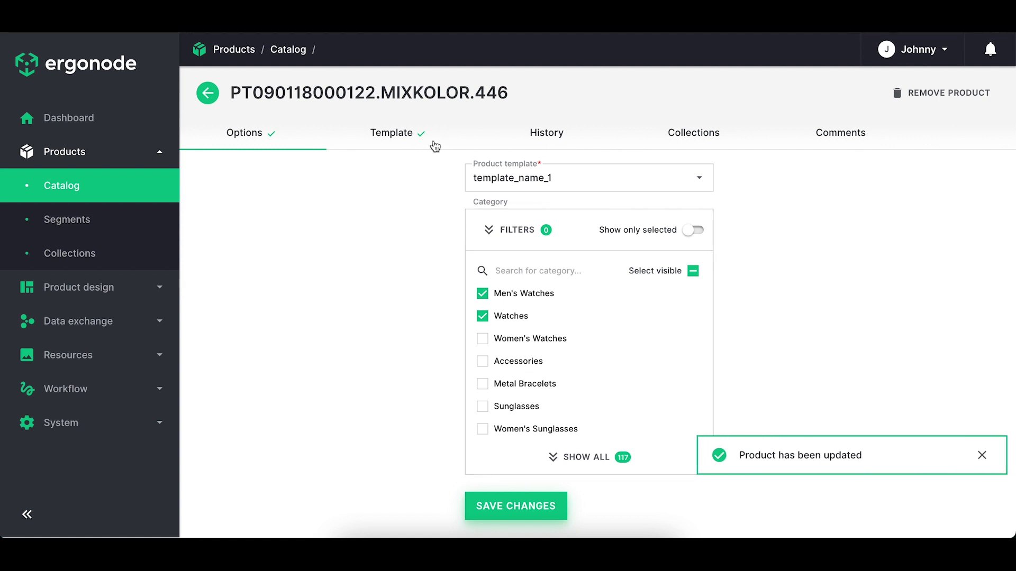
click(393, 137)
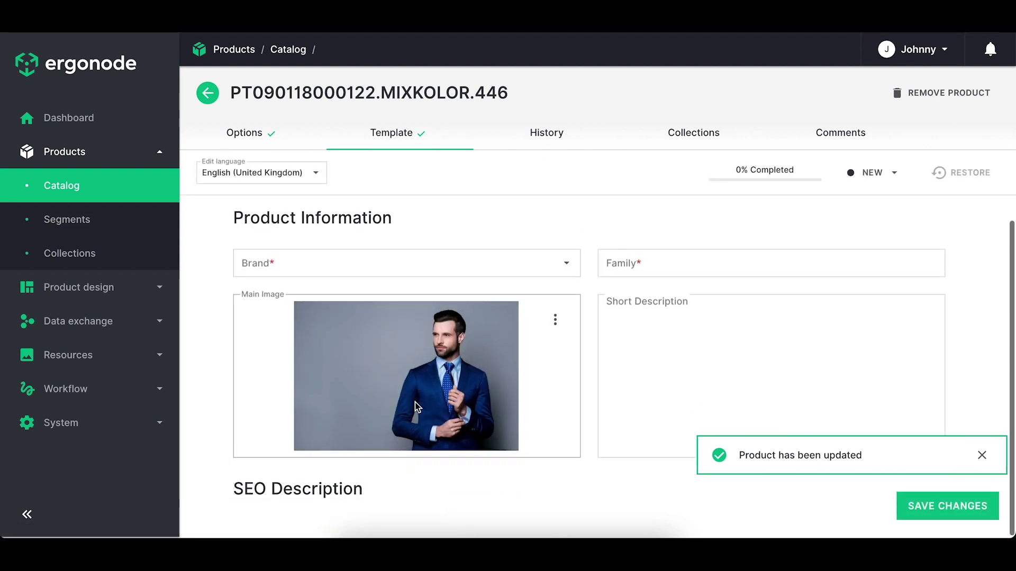
click(958, 512)
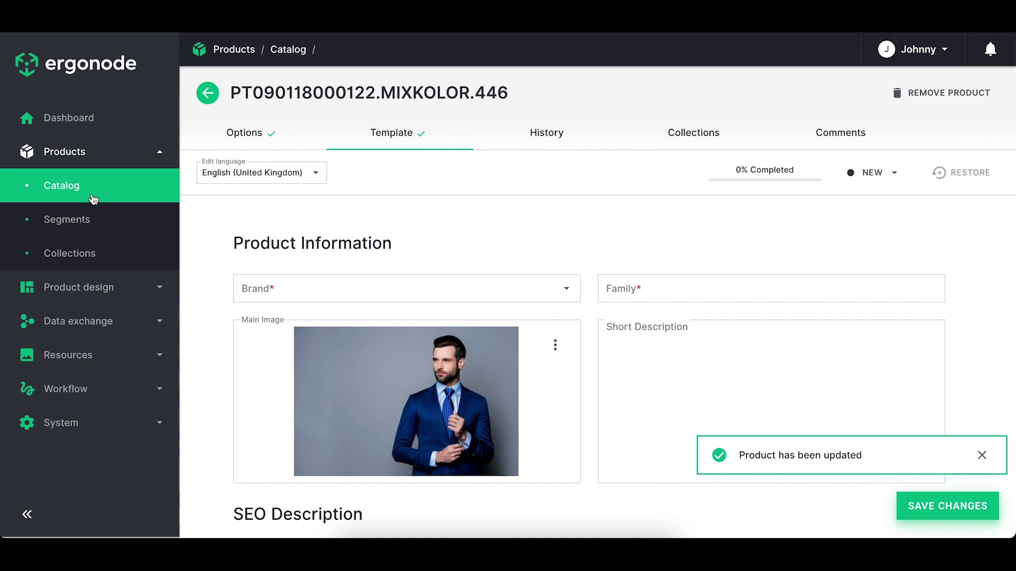